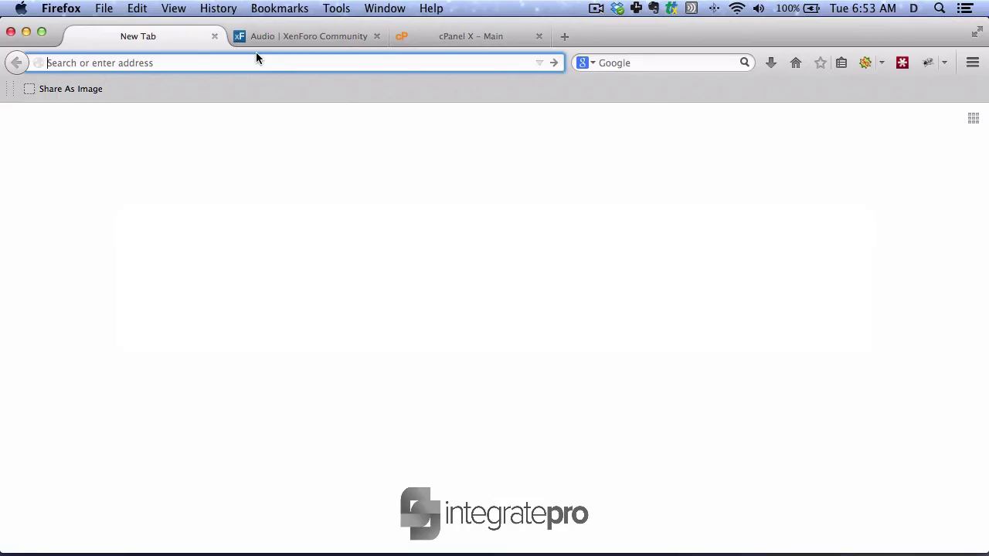
- Switch to the 'Audio | XenForo Community' tab showing the Audio 1.1 BB Code resource page
{"action": "left_click", "coordinate": [262, 39]}
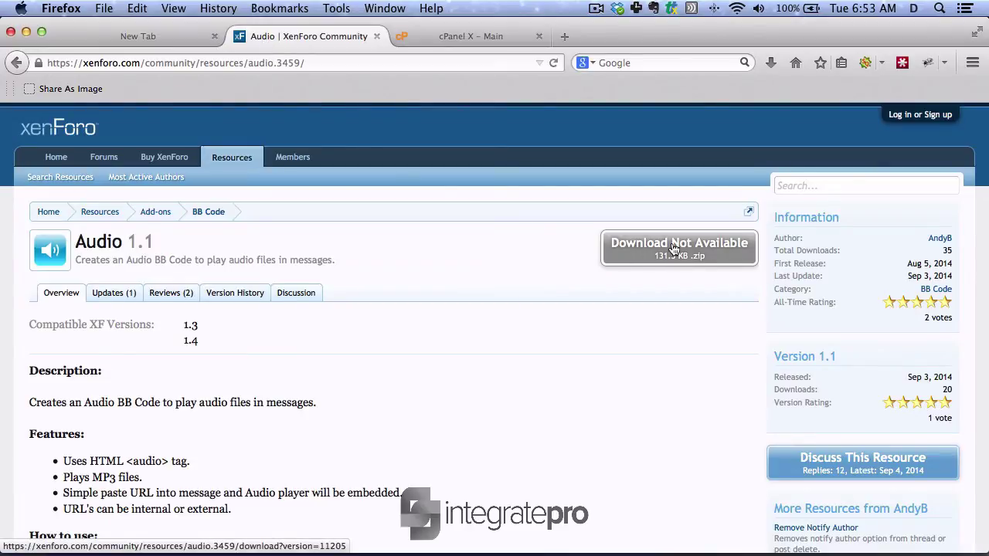
- Log in to XenForo Community with the forum username and password
{"action": "left_click", "coordinate": [888, 116]}
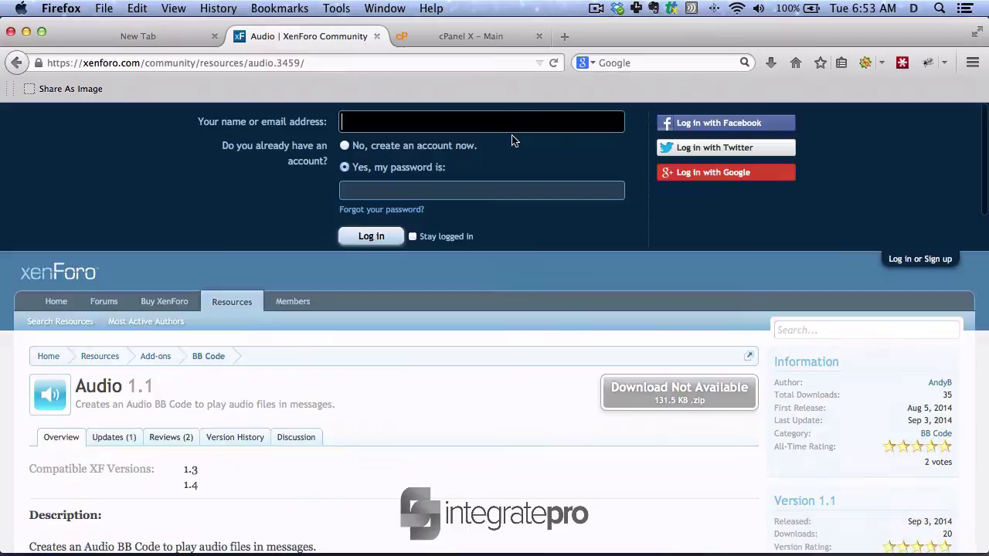
{"action": "key", "text": "Tab"}
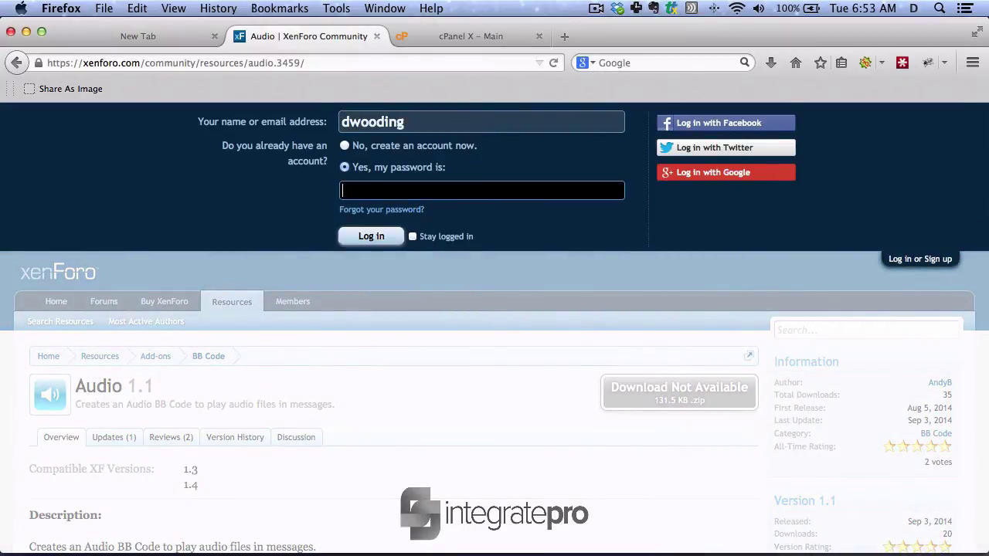
{"action": "type", "text": "•••••••"}
{"action": "key", "text": "Return"}
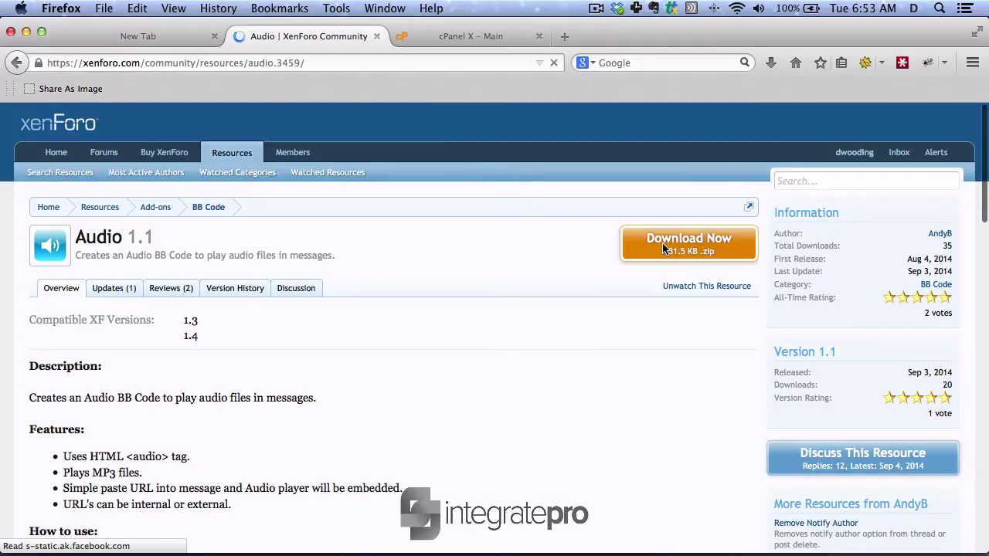
- Download the 131.5 KB Audio 1.1 add-on zip and return to the cPanel home page
{"action": "left_click", "coordinate": [662, 242]}
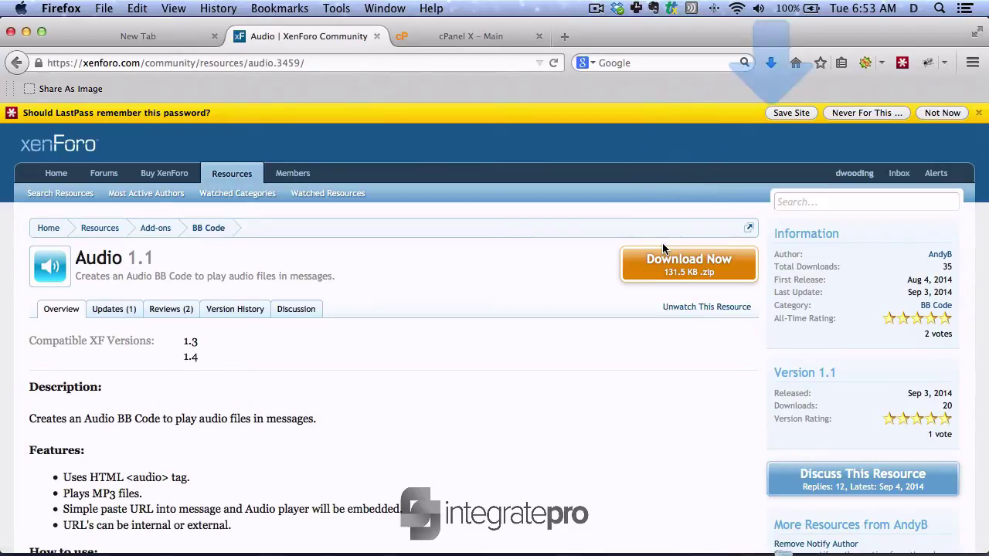
{"action": "left_click", "coordinate": [978, 113]}
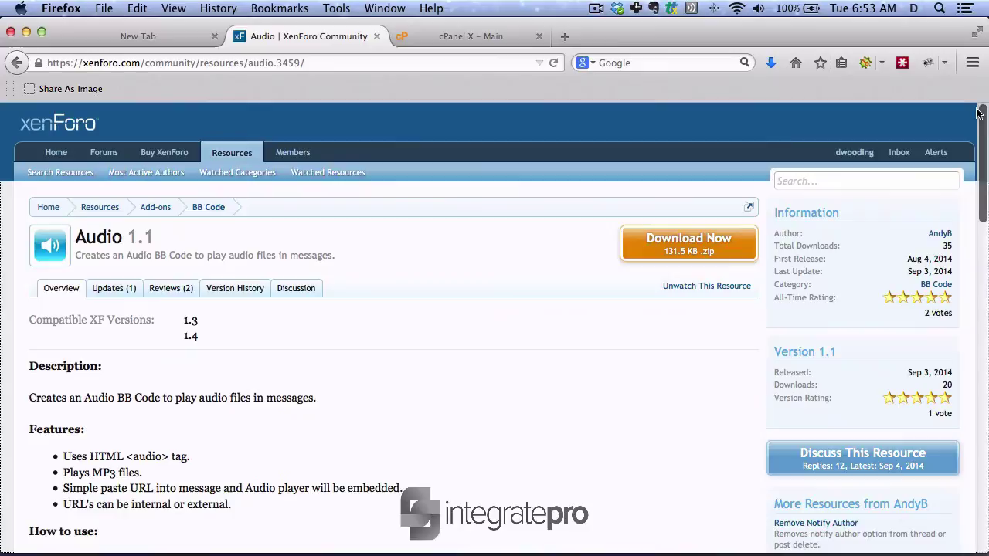
{"action": "left_click", "coordinate": [466, 38]}
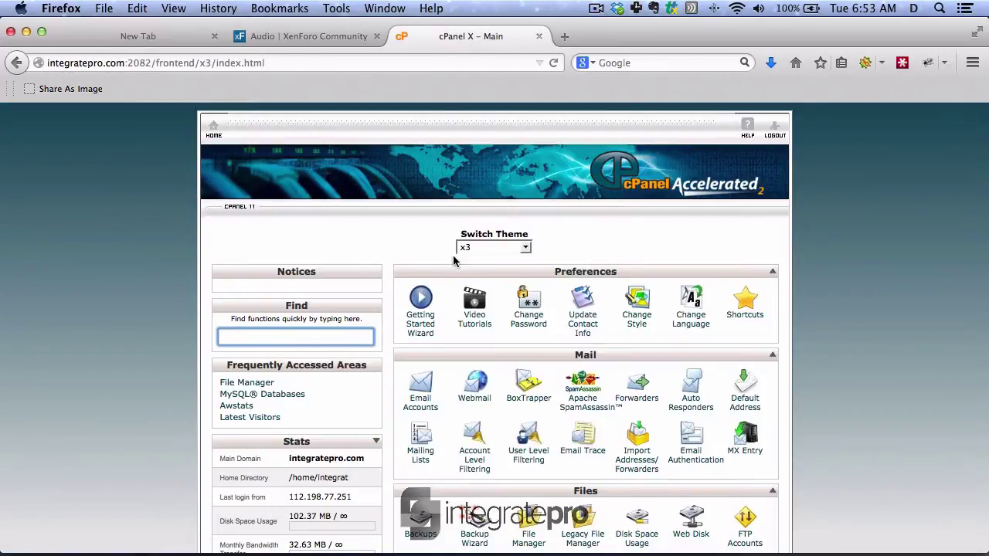
- Open File Manager at the web root and delete all five old files in public_html/temp
{"action": "scroll", "coordinate": [475, 286], "scroll_direction": "down", "scroll_amount": 4}
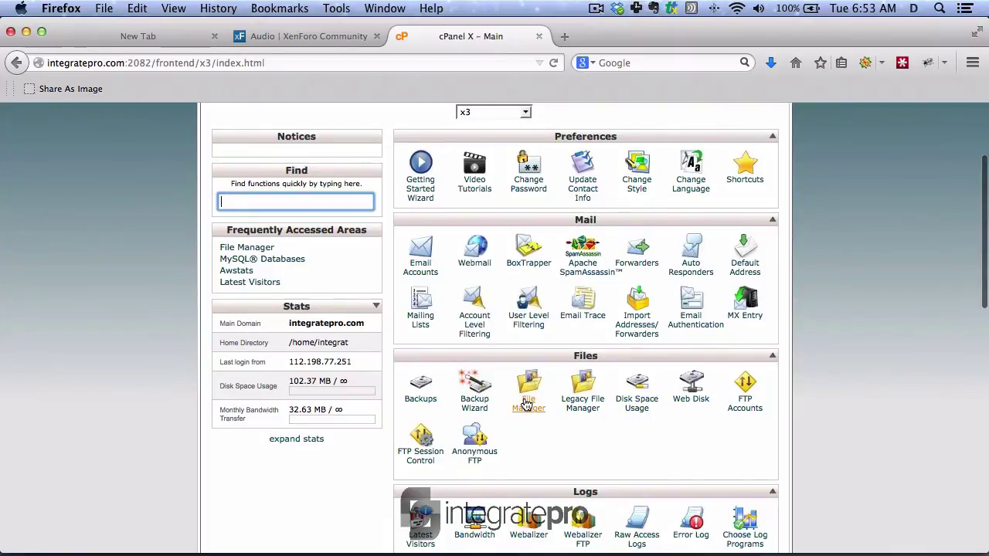
{"action": "left_click", "coordinate": [525, 402]}
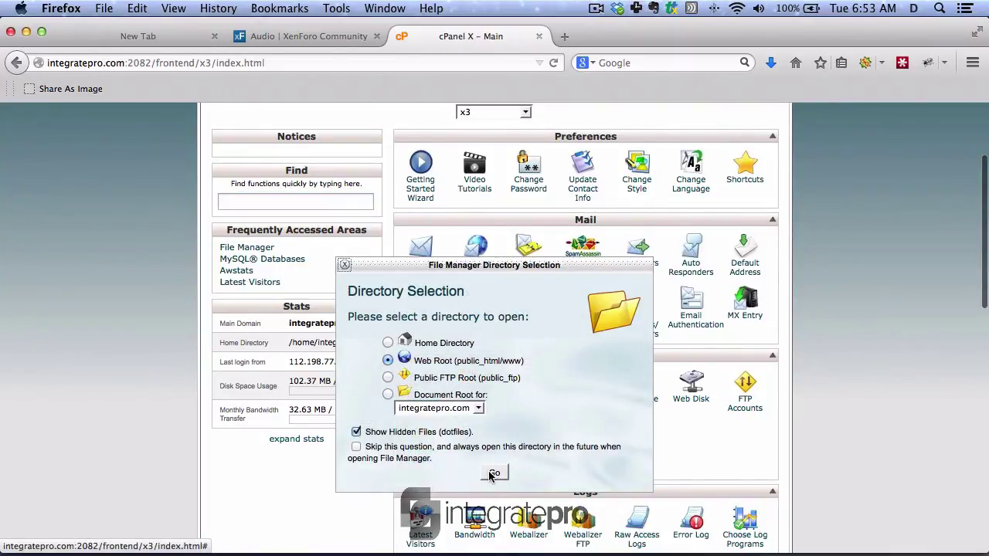
{"action": "left_click", "coordinate": [494, 472]}
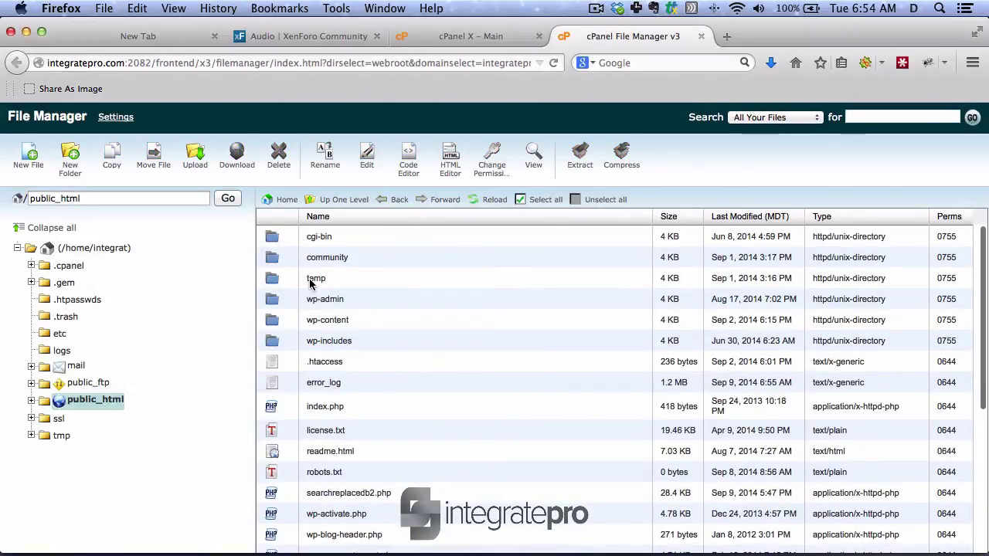
{"action": "double_click", "coordinate": [275, 282]}
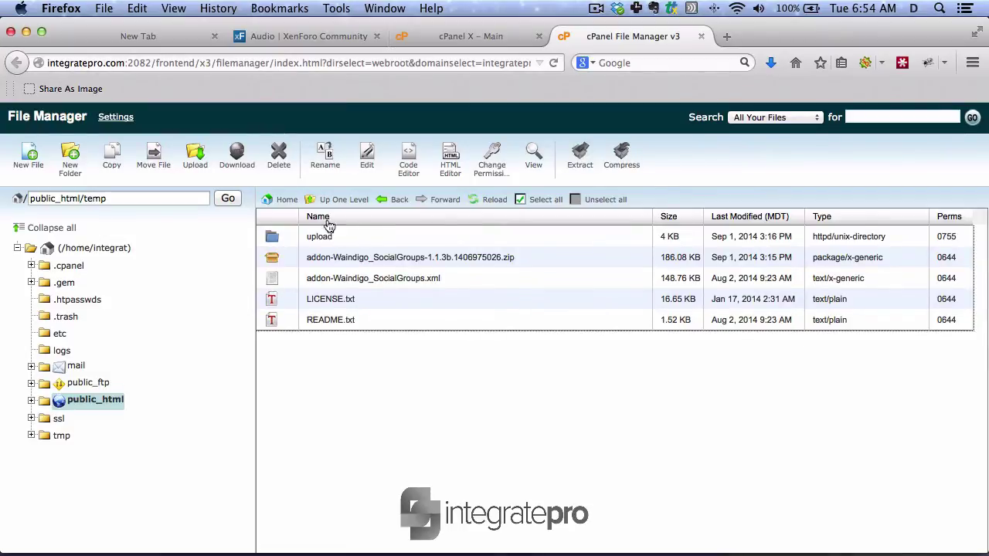
{"action": "left_click", "coordinate": [547, 200]}
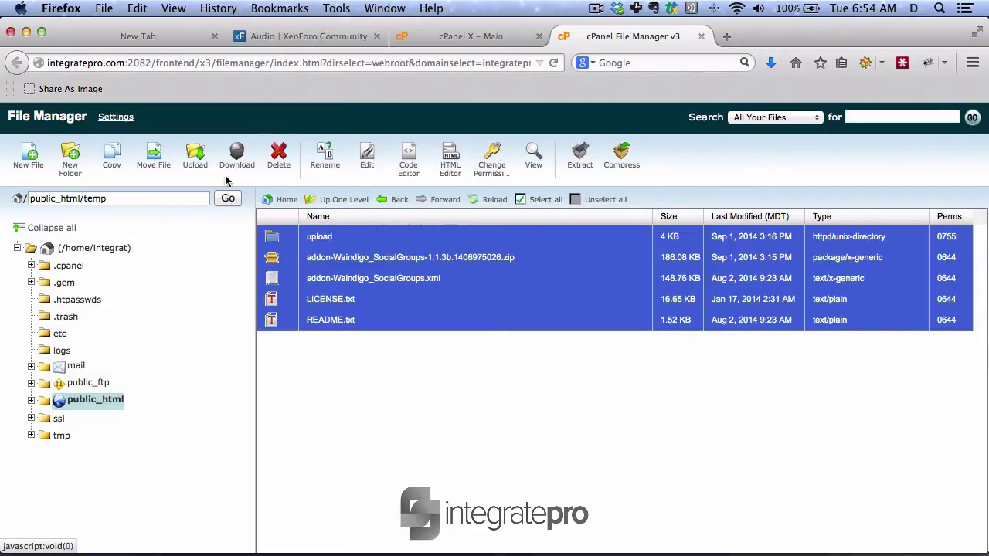
{"action": "left_click", "coordinate": [276, 158]}
{"action": "left_click", "coordinate": [608, 395]}
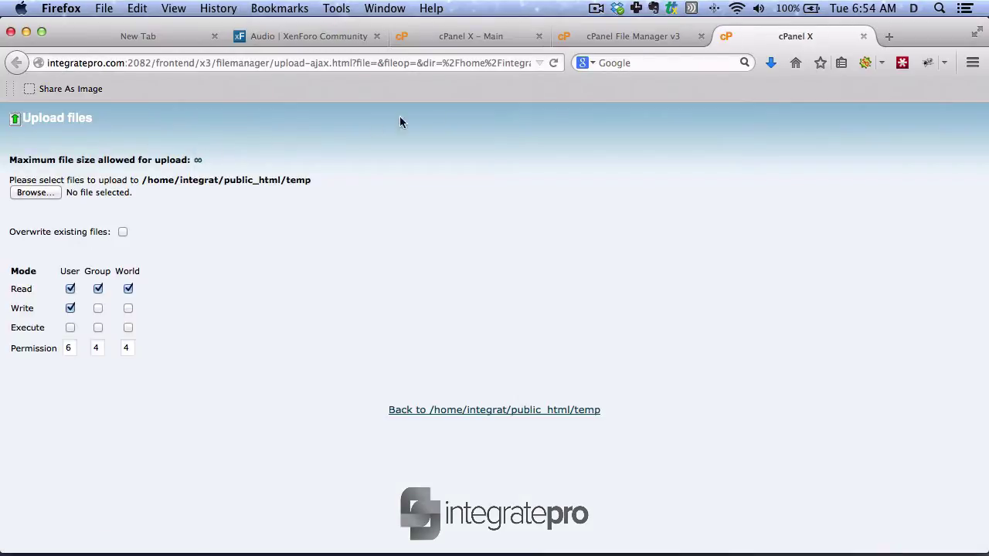
- Upload audio_v1.1(1).zip from the computer into public_html/temp and go back to its listing
{"action": "left_click", "coordinate": [769, 65]}
{"action": "left_click", "coordinate": [770, 65]}
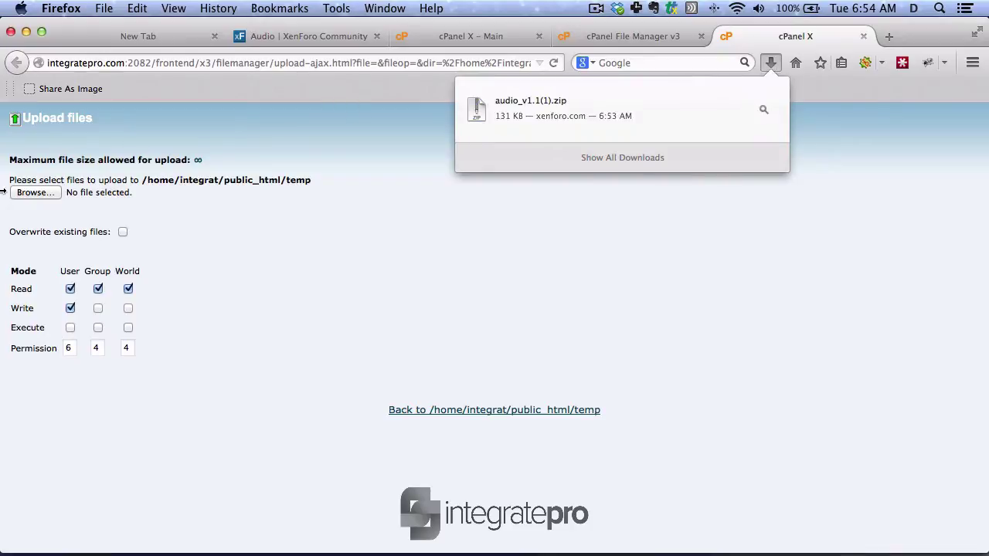
{"action": "left_click", "coordinate": [35, 193]}
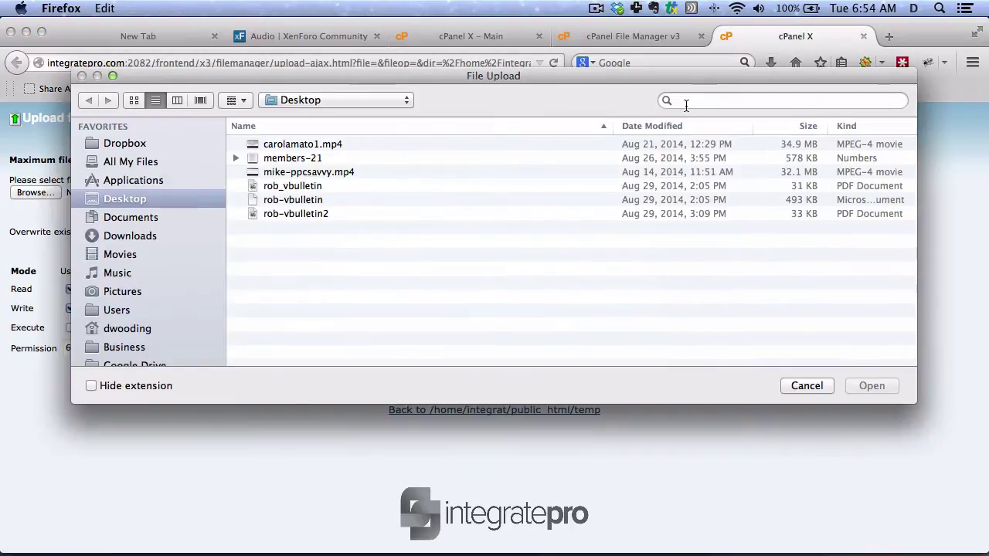
{"action": "left_click", "coordinate": [687, 101]}
{"action": "type", "text": "audio_v"}
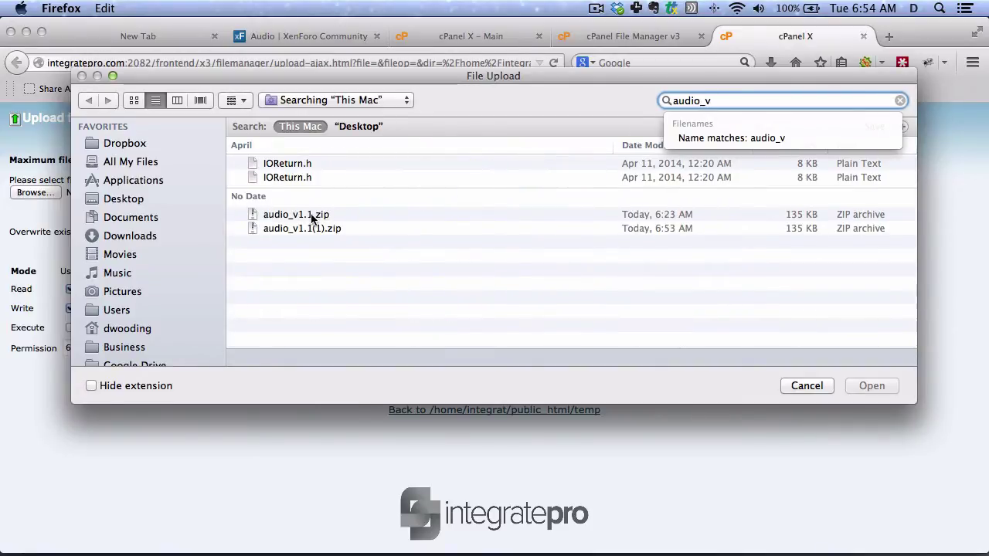
{"action": "left_click", "coordinate": [314, 228]}
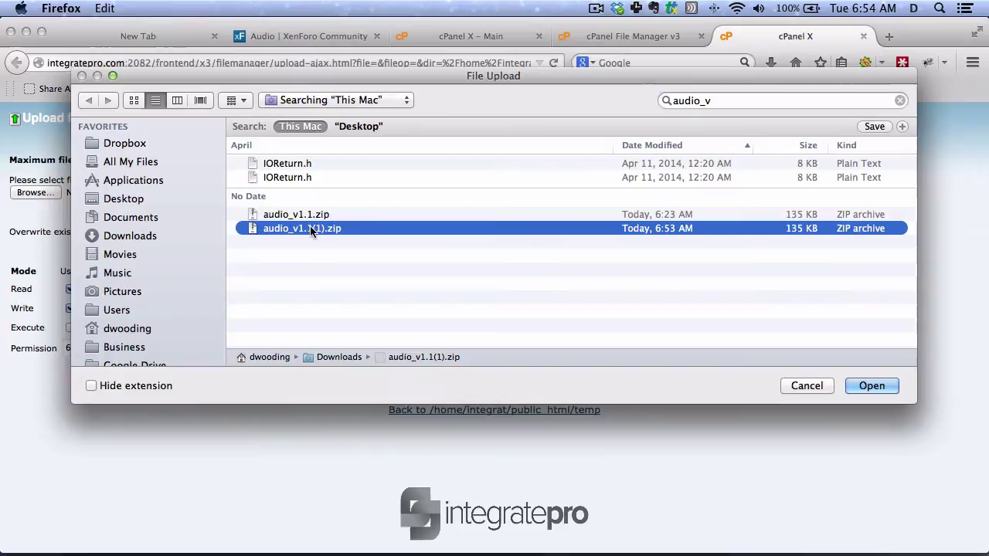
{"action": "left_click", "coordinate": [883, 388]}
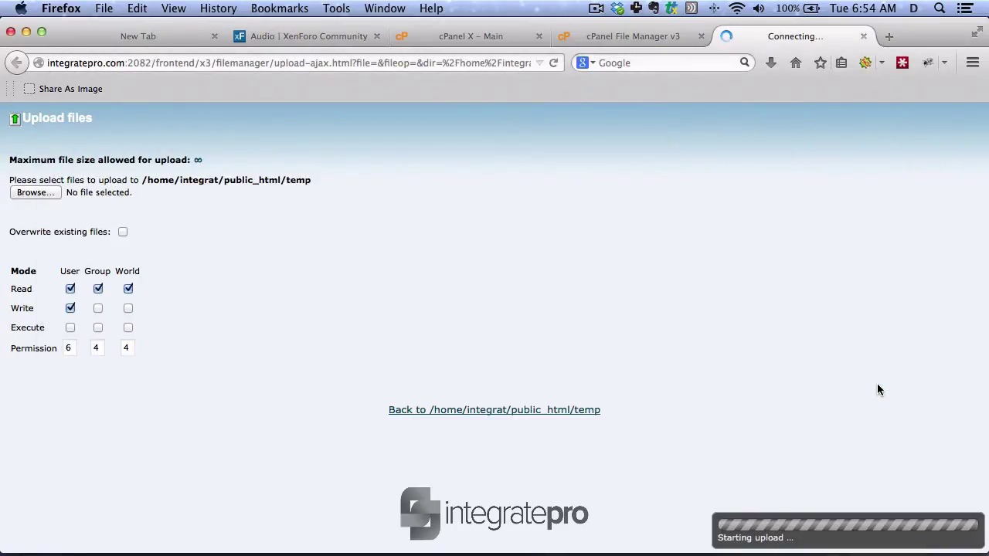
{"action": "left_click", "coordinate": [580, 410]}
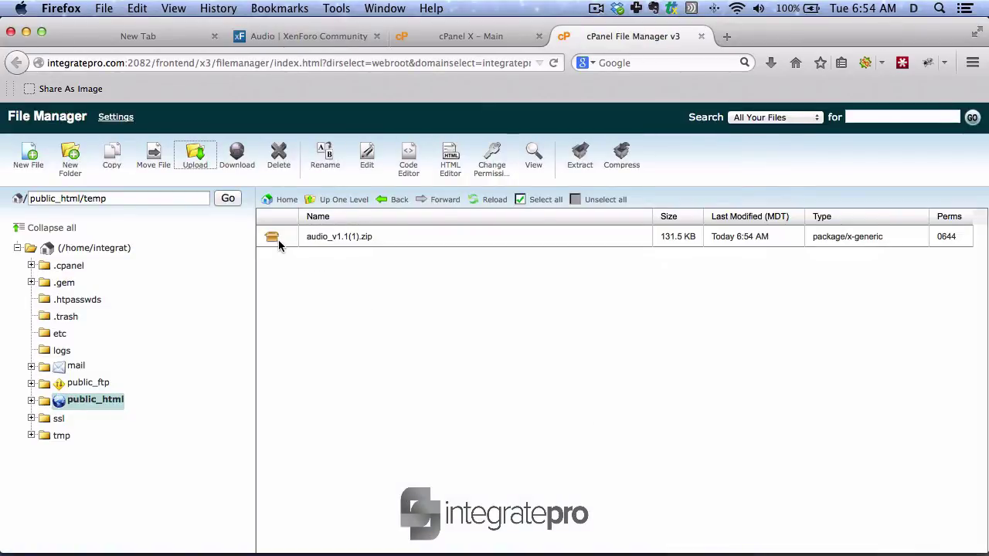
- Extract audio_v1.1(1).zip into public_html/temp and reload to see library and addon-Audio_v1.1.xml
{"action": "left_click", "coordinate": [278, 239]}
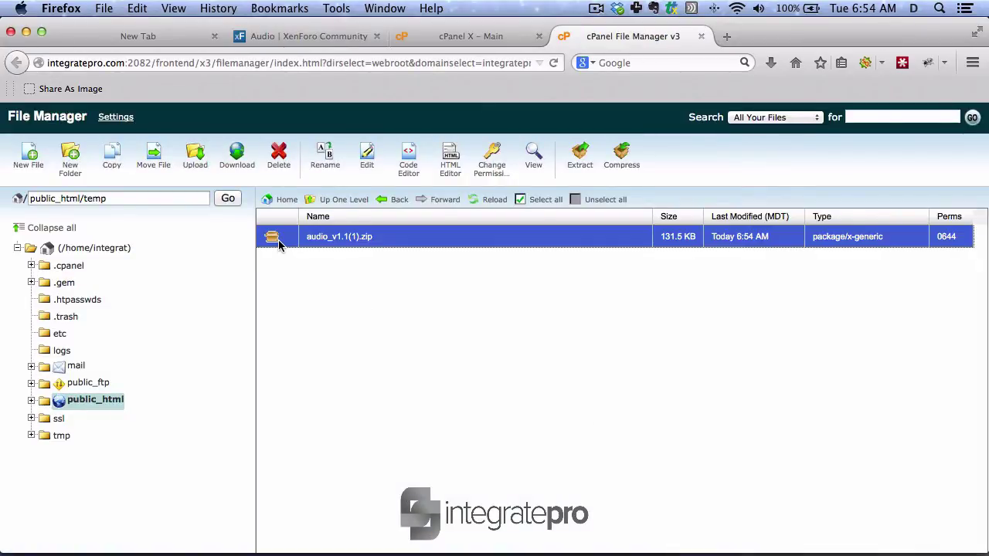
{"action": "left_click", "coordinate": [580, 159]}
{"action": "left_click", "coordinate": [589, 391]}
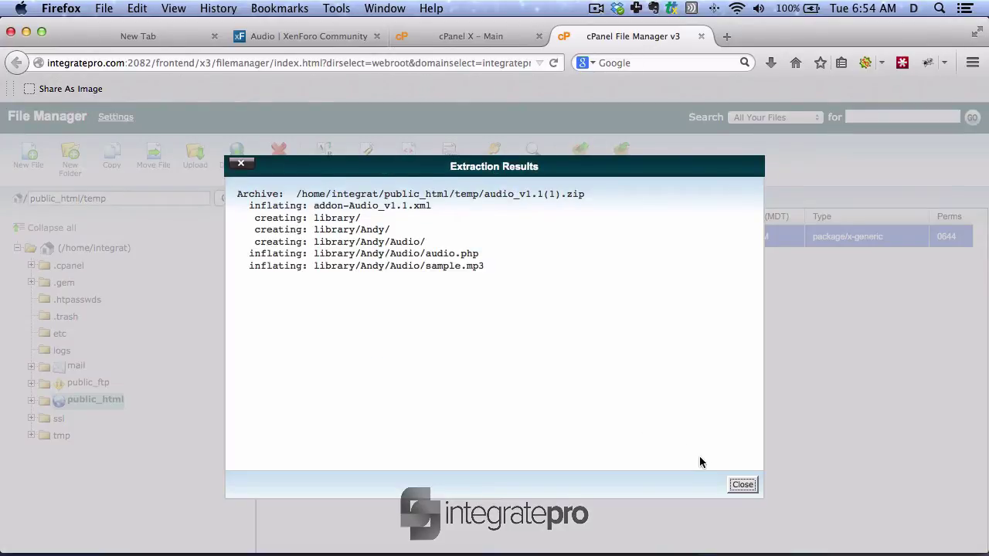
{"action": "left_click", "coordinate": [741, 485]}
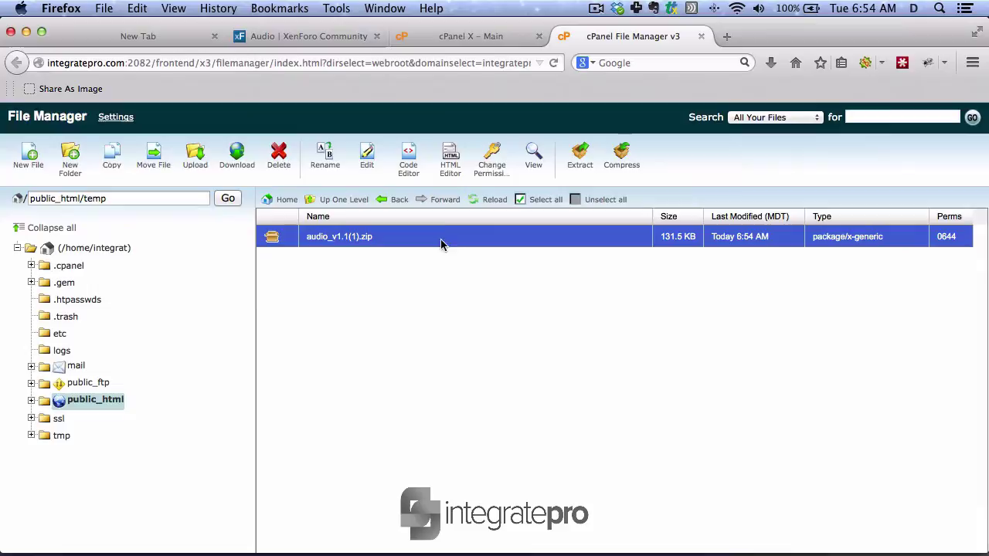
{"action": "left_click", "coordinate": [484, 202]}
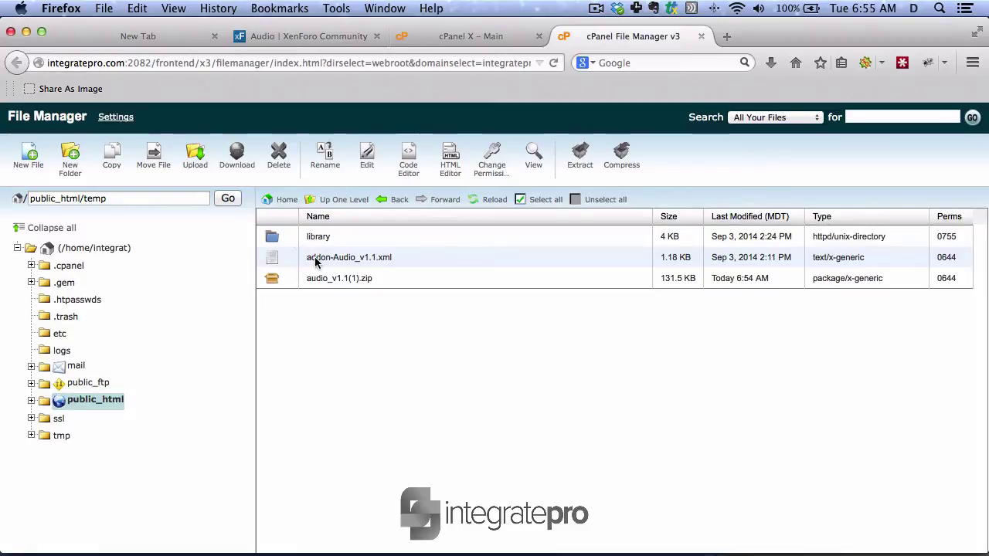
{"action": "left_click_drag", "start_coordinate": [313, 259], "coordinate": [299, 275]}
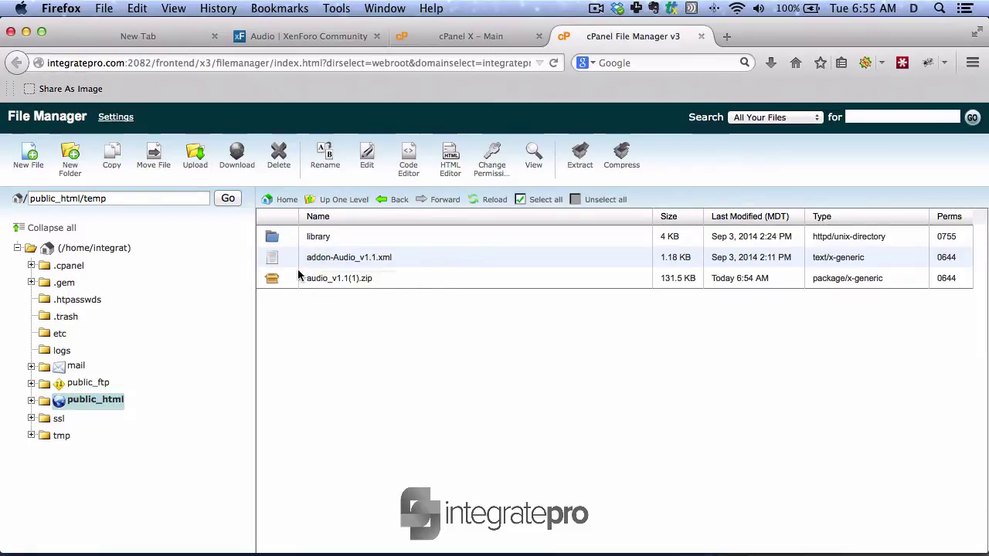
- Select the library folder and addon-Audio_v1.1.xml in public_html/temp
{"action": "left_click", "coordinate": [32, 401]}
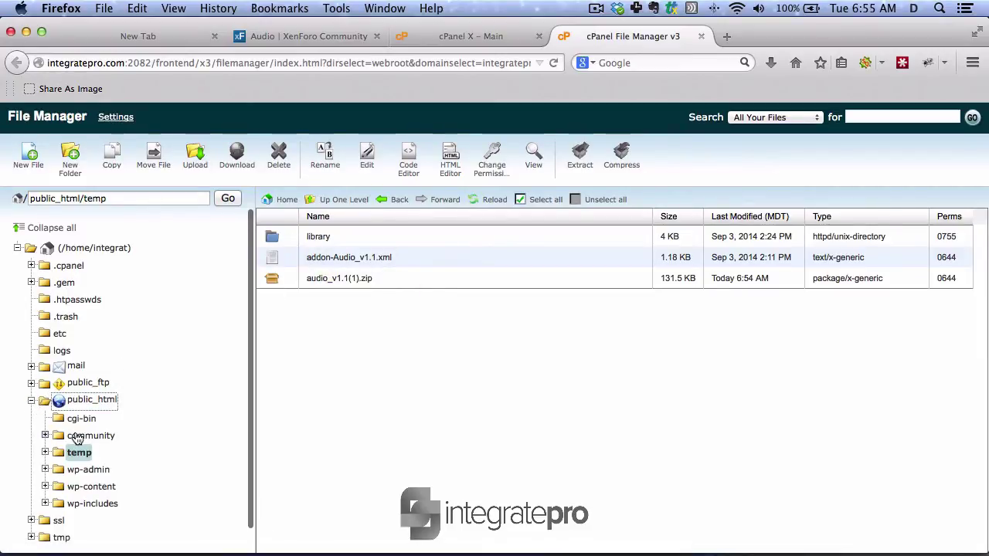
{"action": "left_click", "coordinate": [77, 437]}
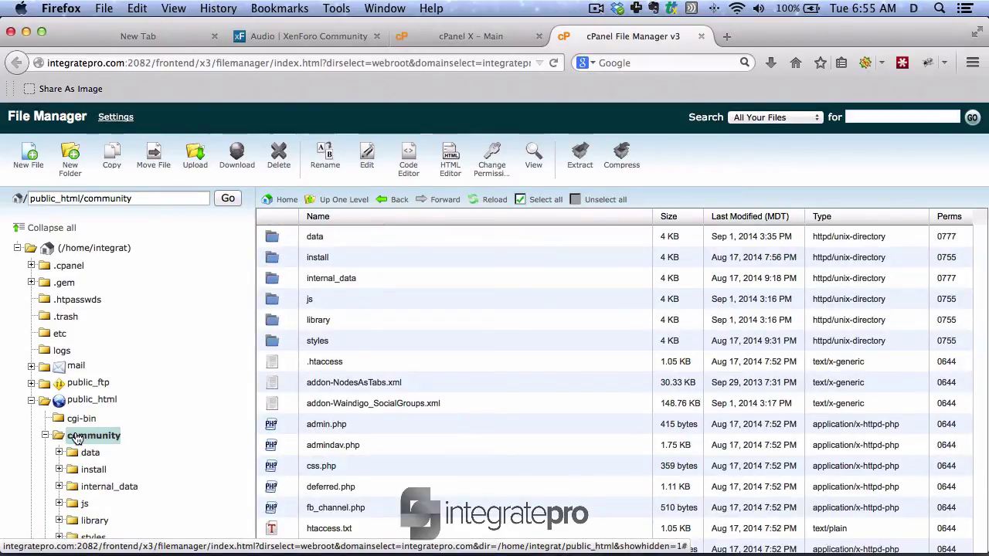
{"action": "scroll", "coordinate": [77, 437], "scroll_direction": "down", "scroll_amount": 4}
{"action": "left_click", "coordinate": [78, 436]}
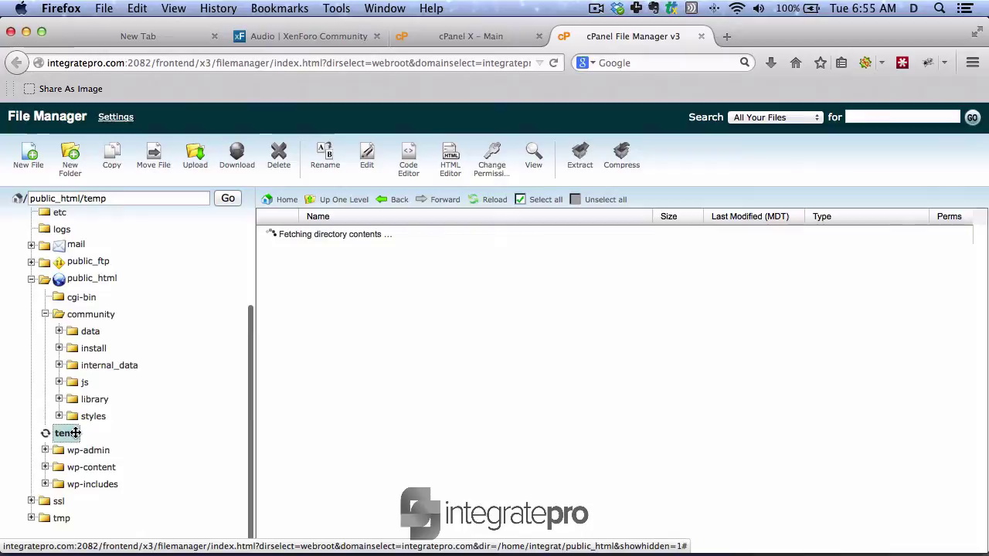
{"action": "left_click", "coordinate": [277, 240]}
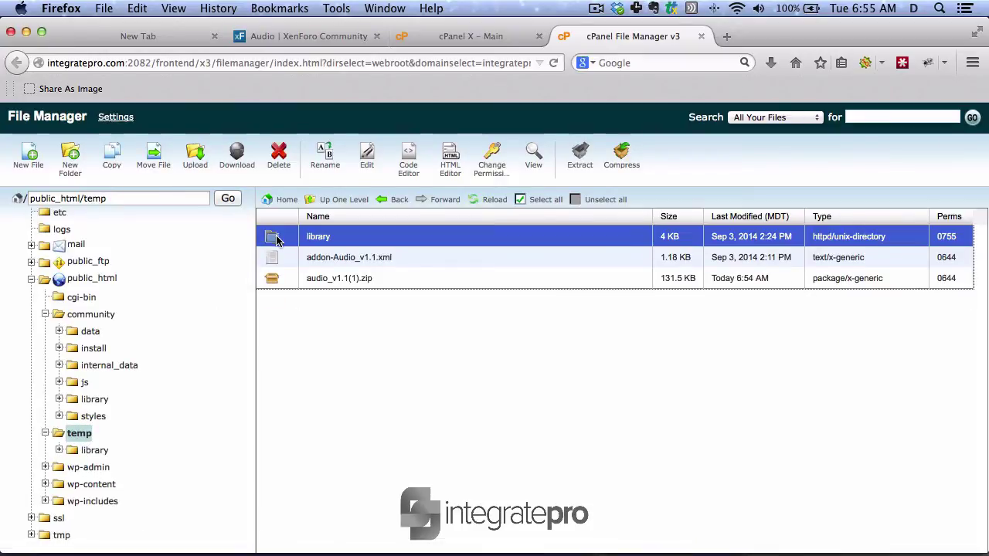
{"action": "left_click", "coordinate": [276, 259], "text": "super"}
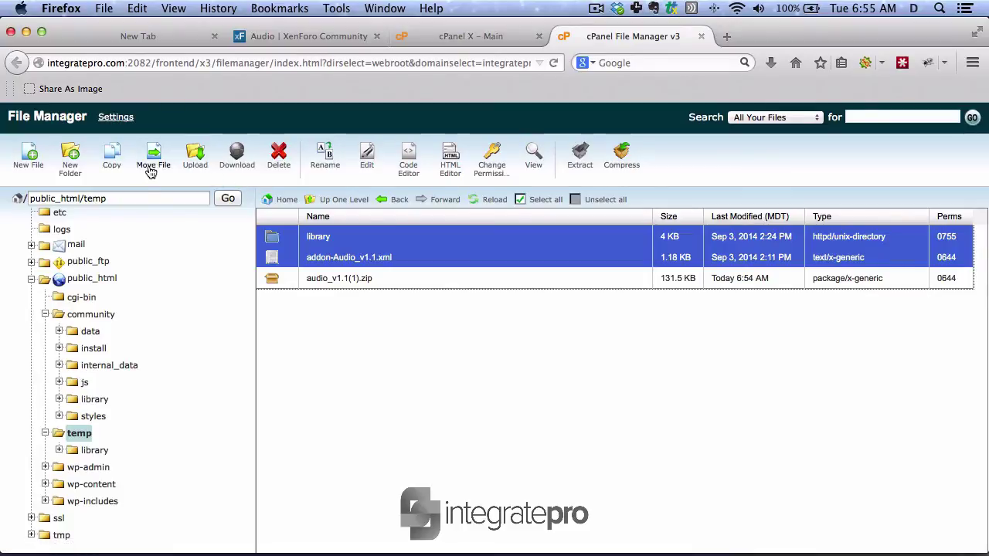
- Copy the selected files to /public_html/community
{"action": "left_click", "coordinate": [113, 168]}
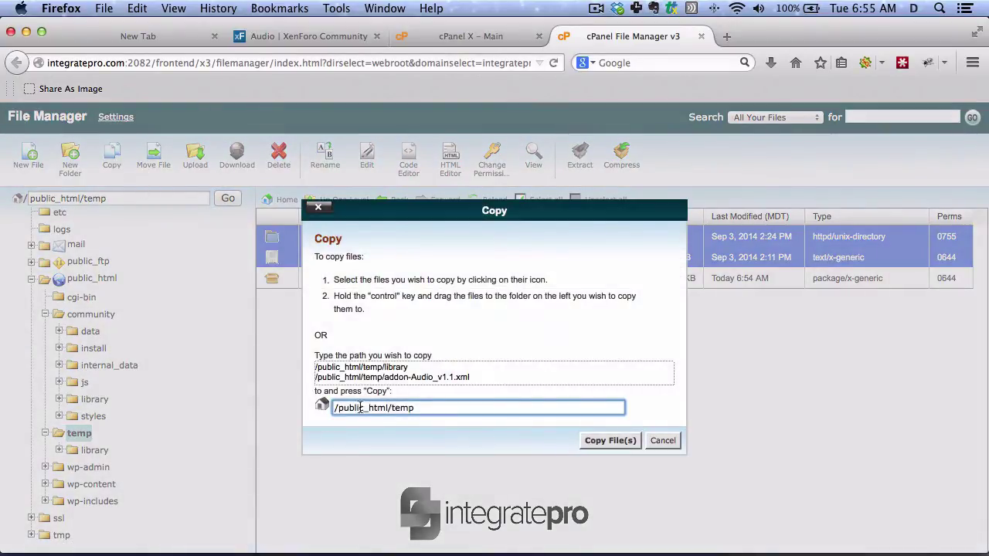
{"action": "double_click", "coordinate": [395, 408]}
{"action": "type", "text": "co"}
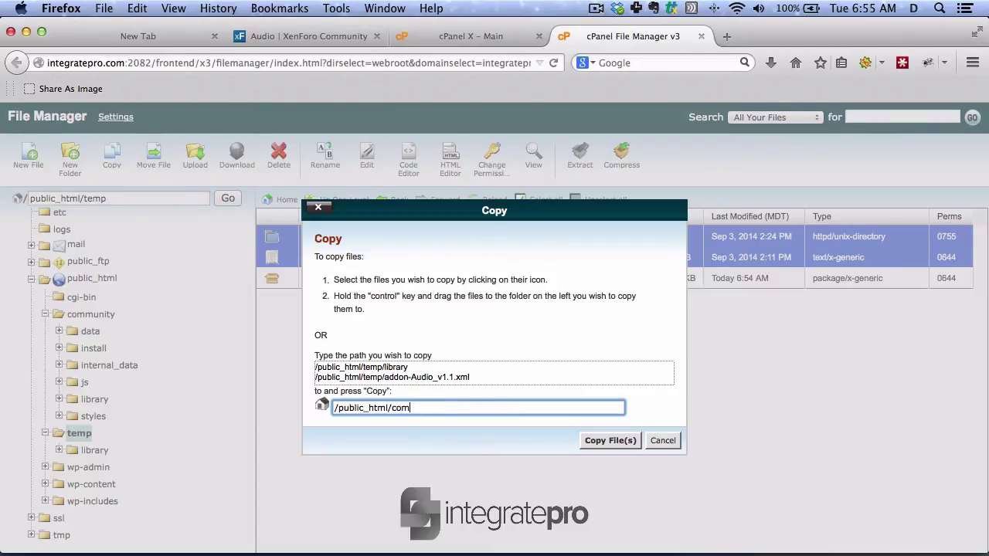
{"action": "type", "text": "mmun"}
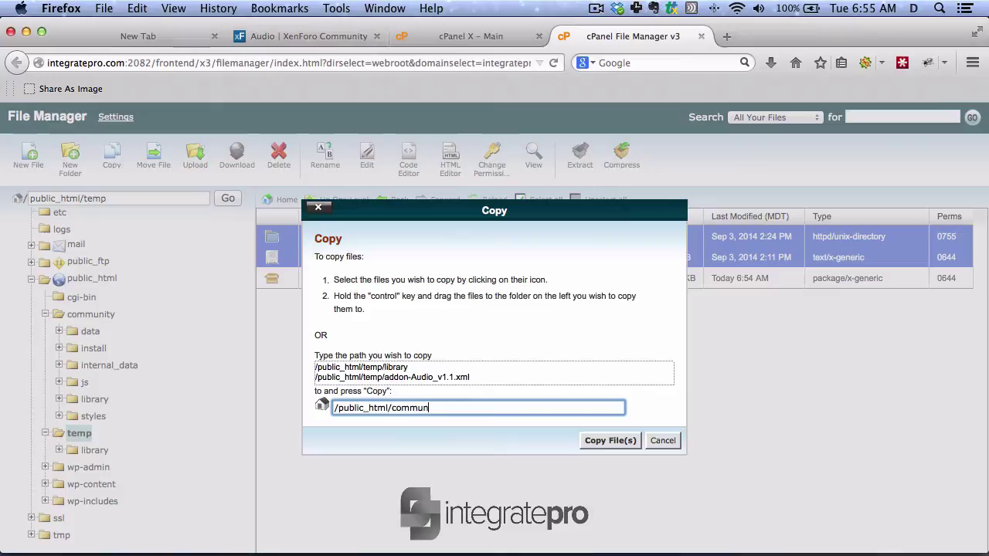
{"action": "type", "text": "ity"}
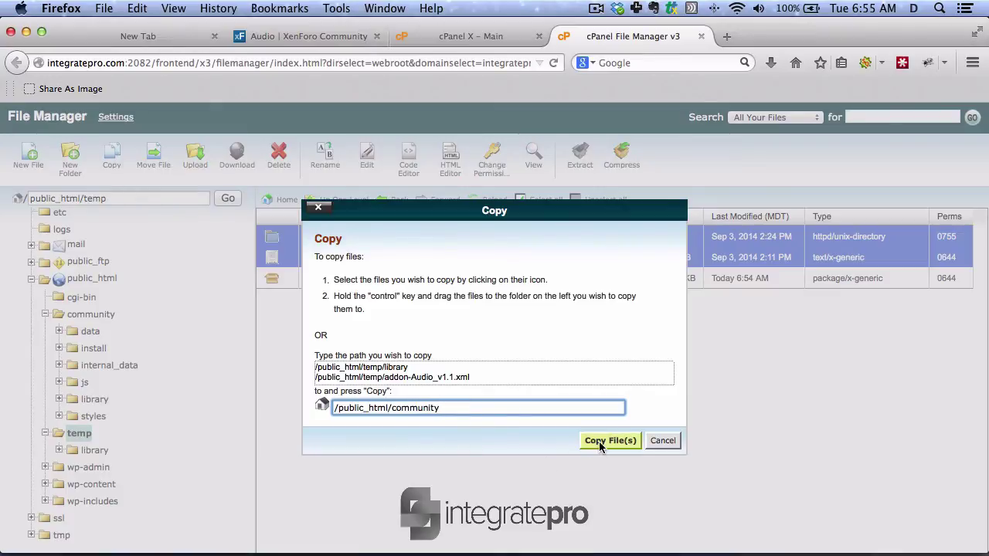
{"action": "left_click", "coordinate": [599, 441]}
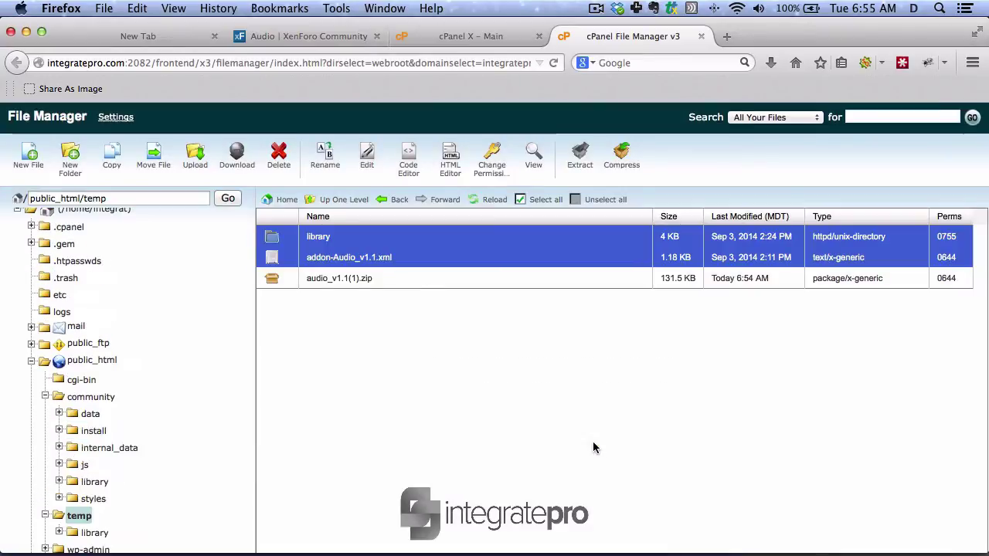
- View the community folder's contents, checking addon-Audio_v1.1.xml is there
{"action": "left_click", "coordinate": [94, 397]}
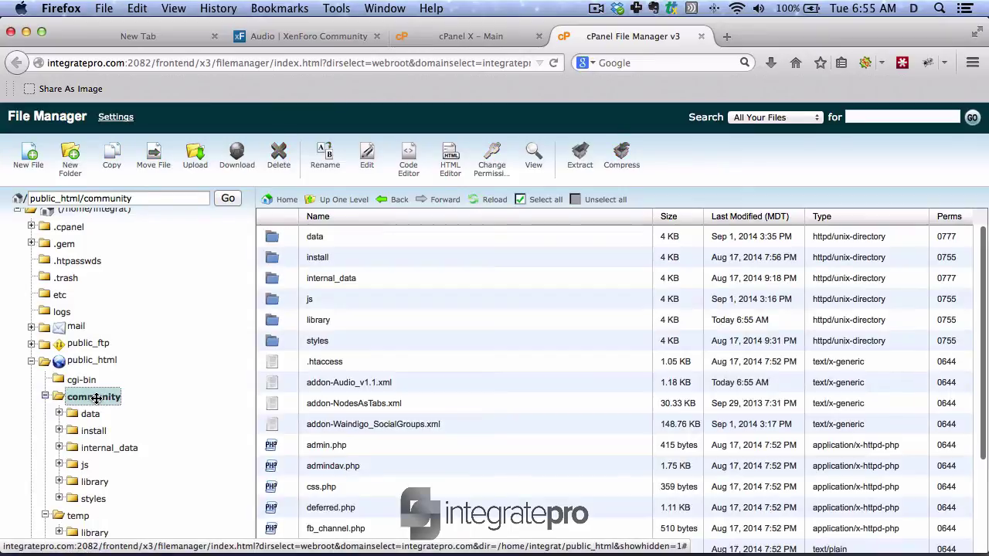
{"action": "left_click", "coordinate": [346, 388]}
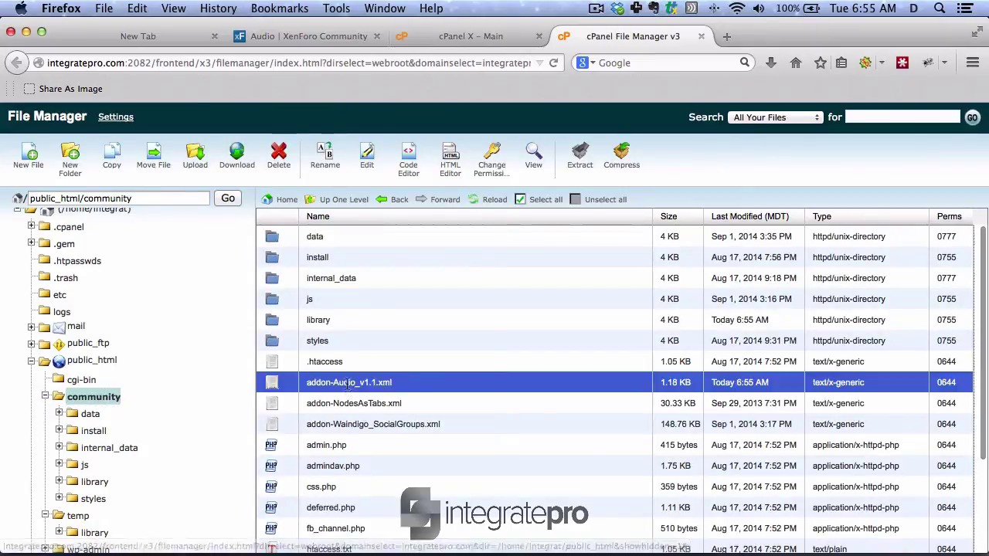
{"action": "left_click", "coordinate": [346, 388]}
{"action": "right_click", "coordinate": [347, 388]}
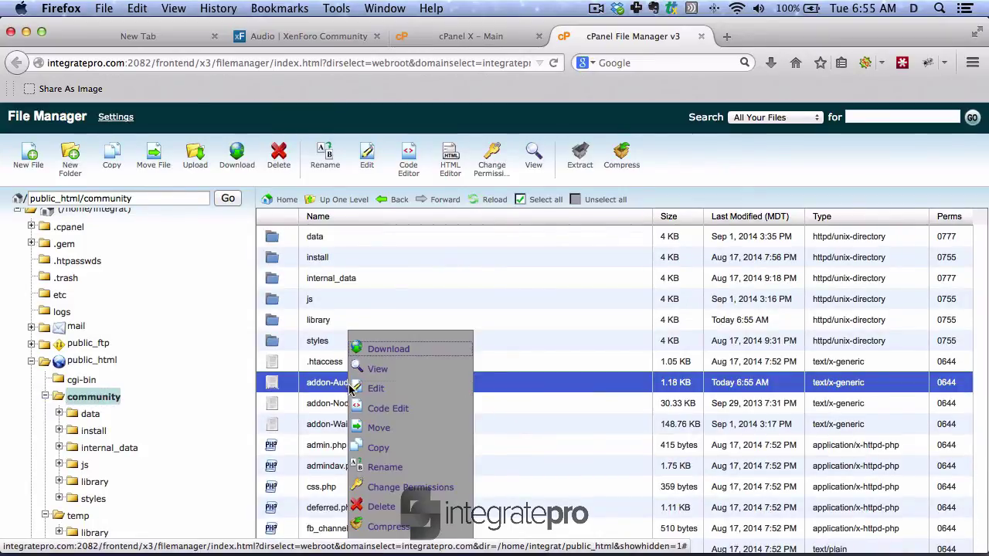
{"action": "left_click", "coordinate": [379, 448]}
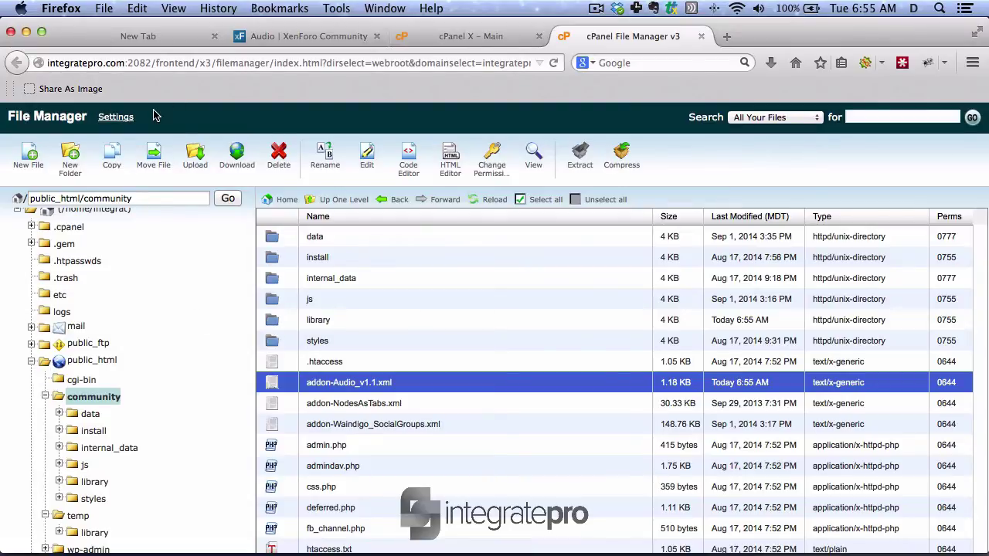
- Load integratepro.com/community/admin.php in the new tab and log into the Admin CP
{"action": "left_click", "coordinate": [167, 37]}
{"action": "type", "text": "integratepro.com/"}
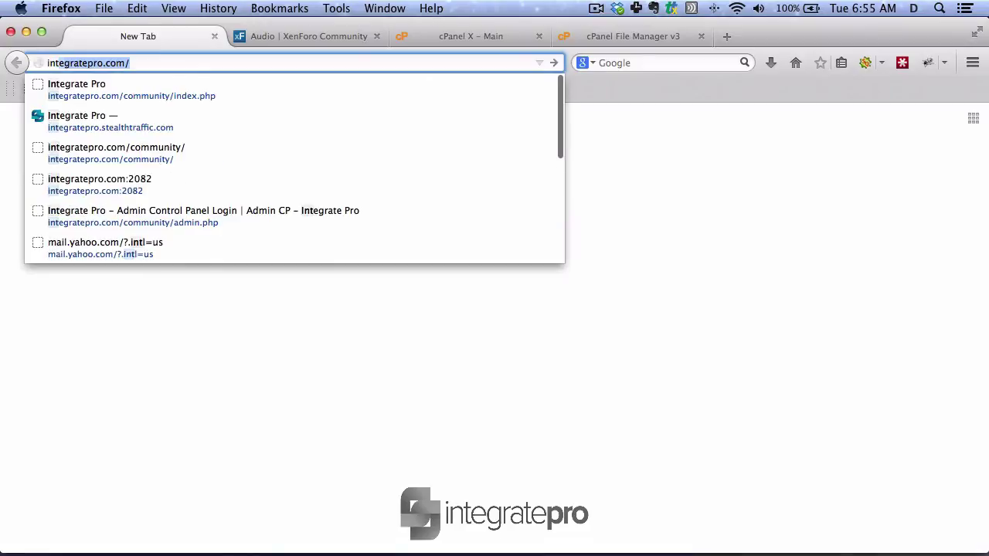
{"action": "key", "text": "Down"}
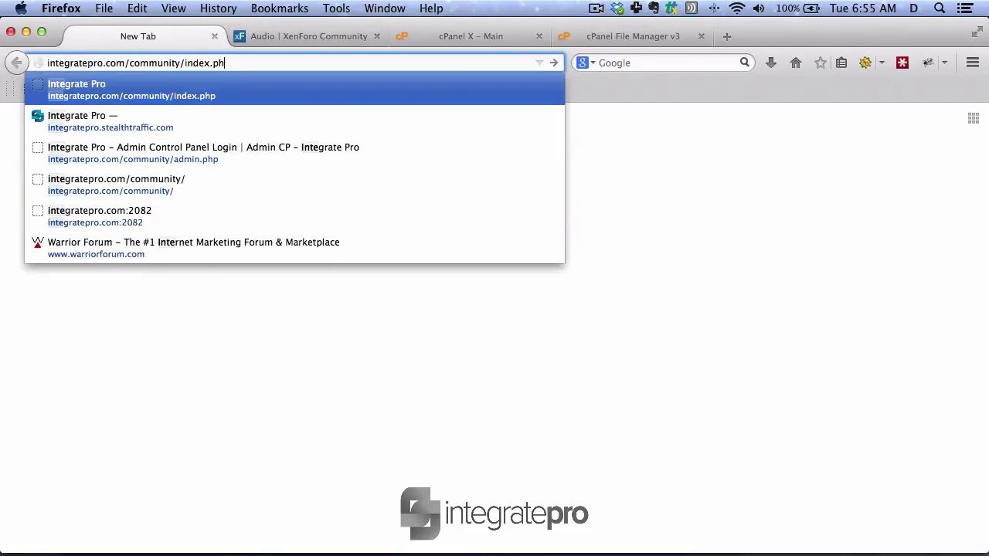
{"action": "key", "text": "BackSpace"}
{"action": "key", "text": "BackSpace"}
{"action": "key", "text": "BackSpace"}
{"action": "key", "text": "BackSpace"}
{"action": "key", "text": "BackSpace"}
{"action": "key", "text": "BackSpace"}
{"action": "key", "text": "BackSpace"}
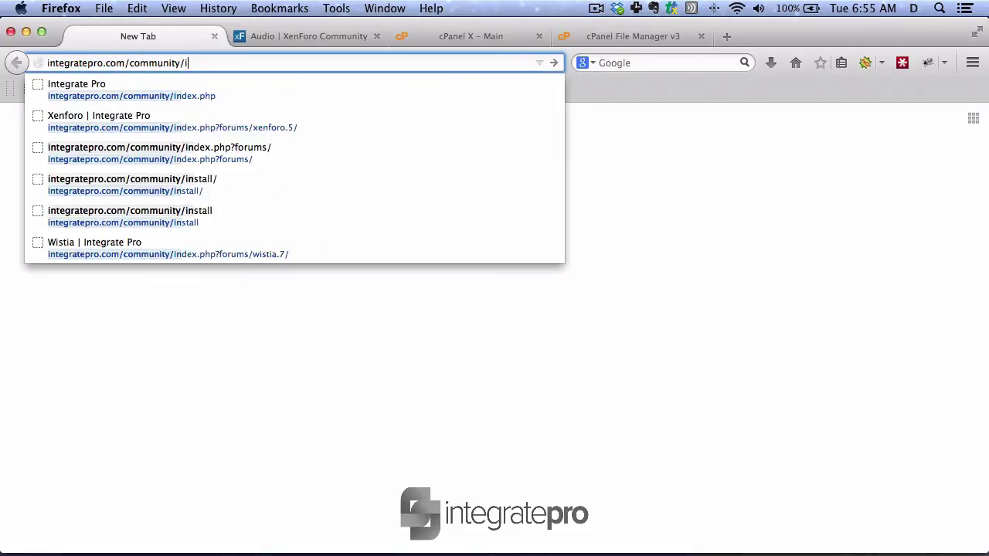
{"action": "key", "text": "BackSpace"}
{"action": "type", "text": "admin.php"}
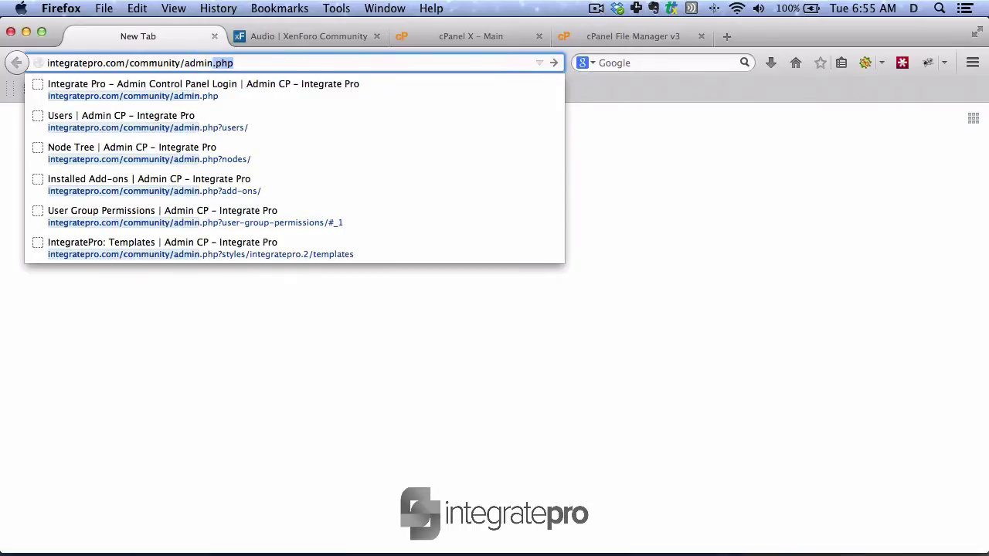
{"action": "key", "text": "Return"}
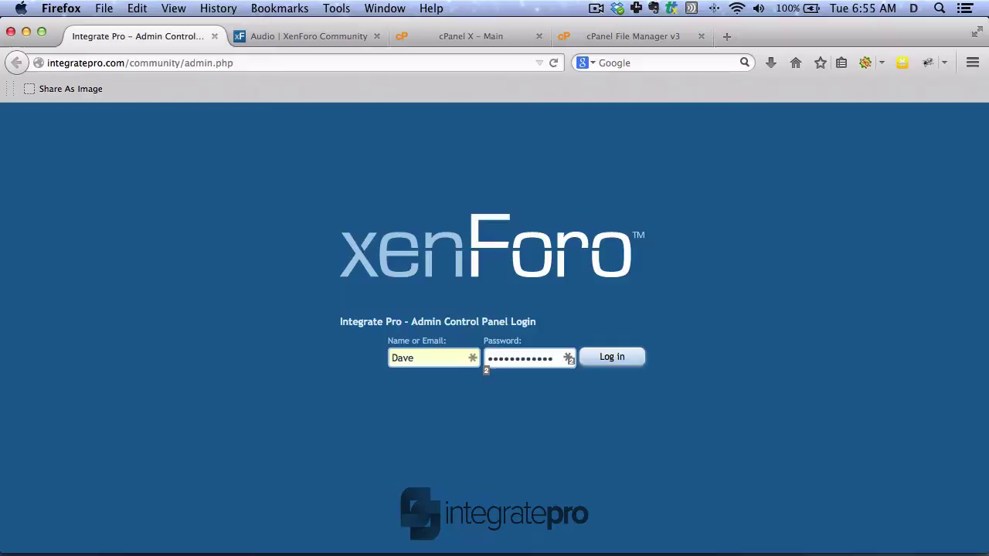
{"action": "left_click", "coordinate": [611, 360]}
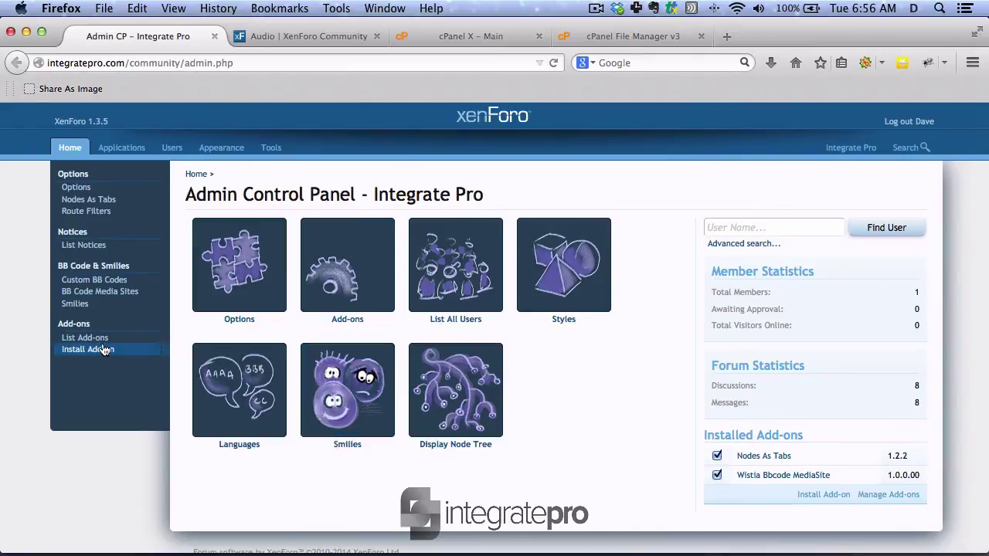
- Install the add-on from the server file ./addon-Audio_v1.1.xml
{"action": "left_click", "coordinate": [103, 349]}
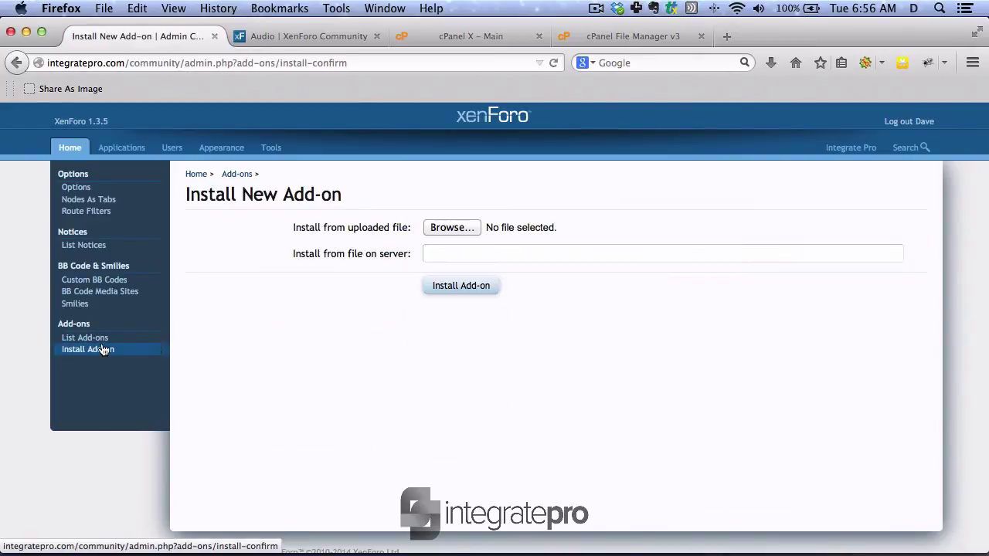
{"action": "left_click", "coordinate": [445, 258]}
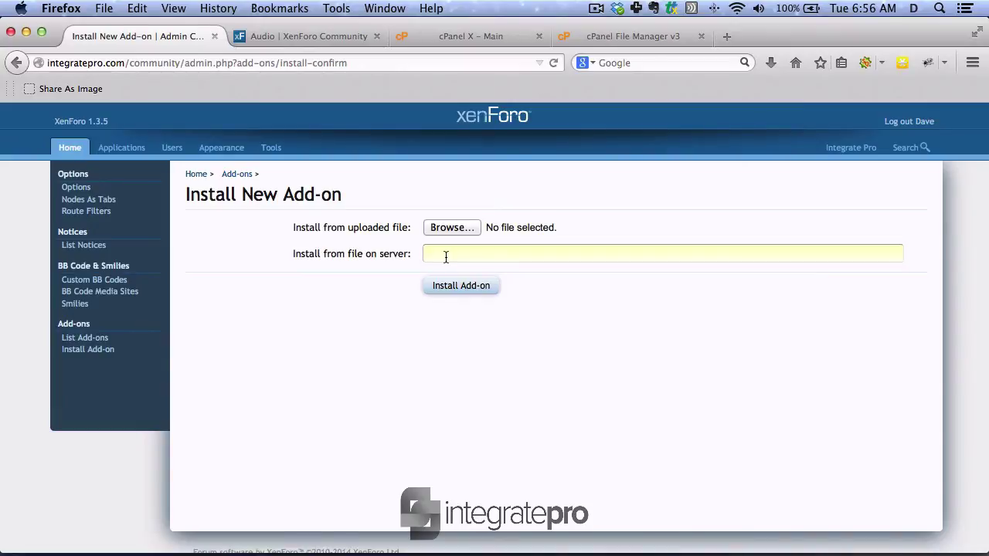
{"action": "type", "text": "./"}
{"action": "key", "text": "Escape"}
{"action": "scroll", "coordinate": [494, 309], "scroll_direction": "down", "scroll_amount": 1}
{"action": "type", "text": "a"}
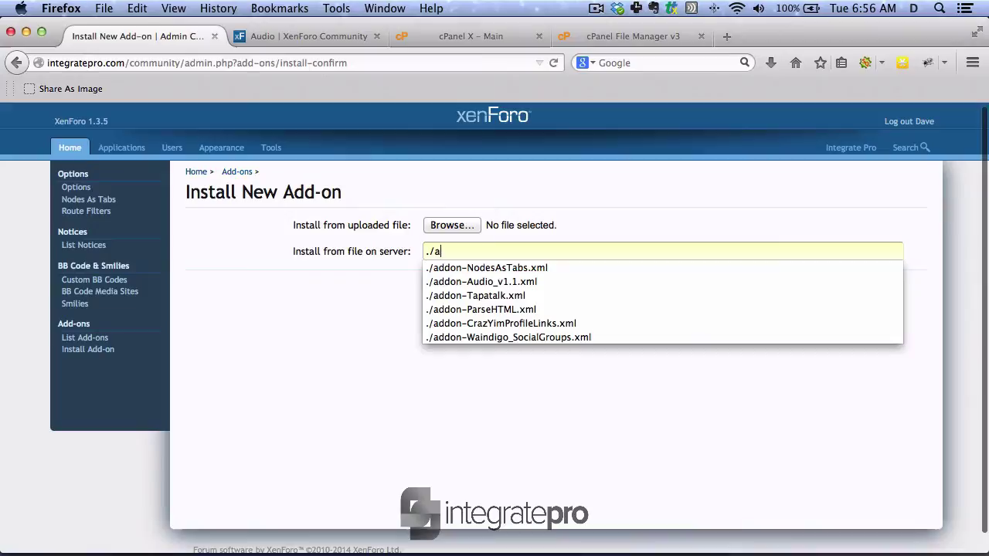
{"action": "left_click", "coordinate": [436, 281]}
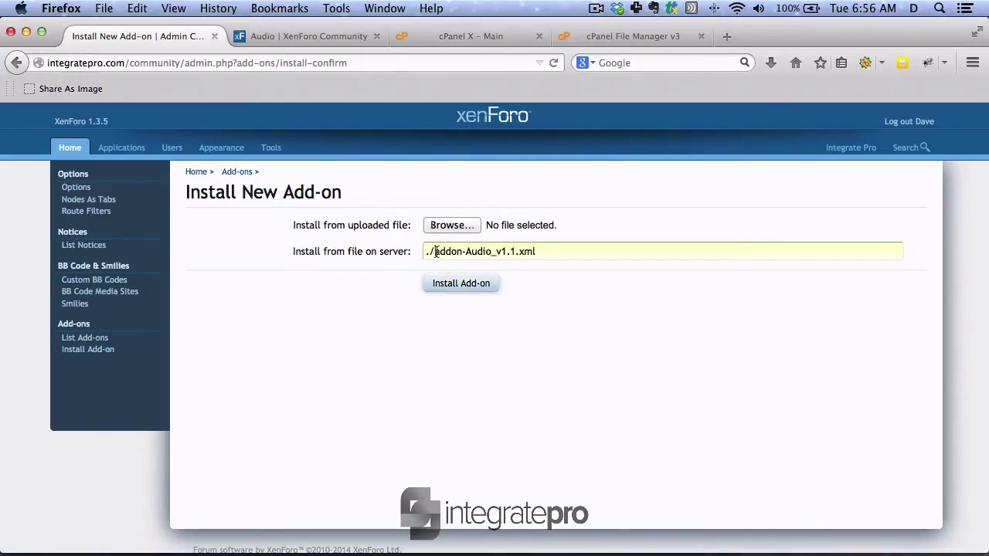
{"action": "left_click_drag", "start_coordinate": [436, 251], "coordinate": [536, 251]}
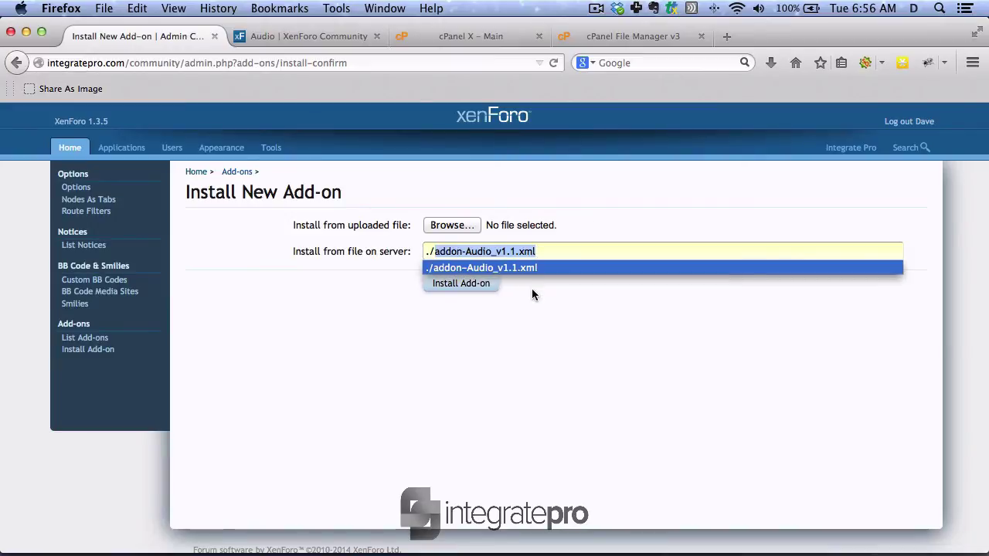
{"action": "left_click", "coordinate": [506, 299]}
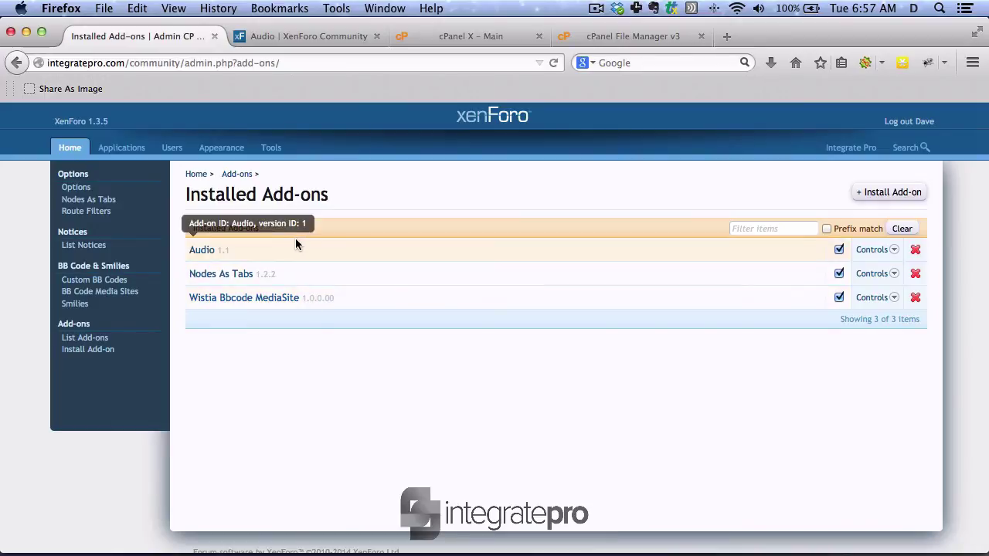
- Start a new Main Forum thread titled 'Audio Test', then return to the Audio resource page
{"action": "left_click", "coordinate": [869, 148]}
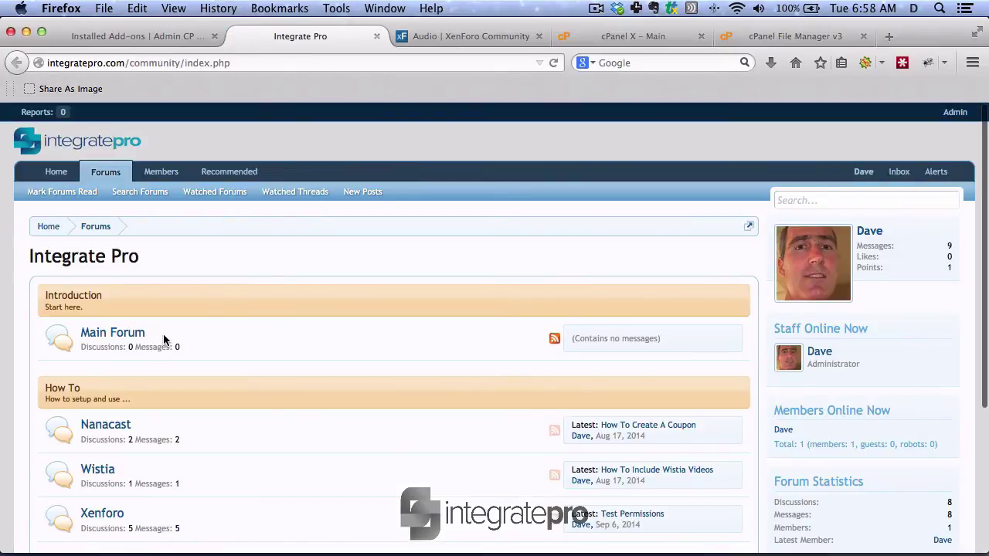
{"action": "left_click", "coordinate": [134, 334]}
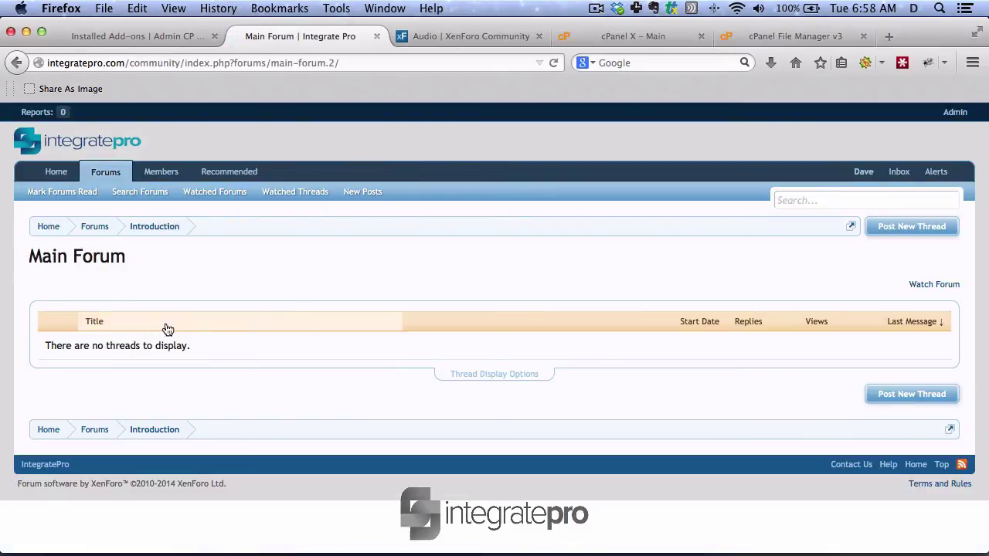
{"action": "left_click", "coordinate": [882, 226]}
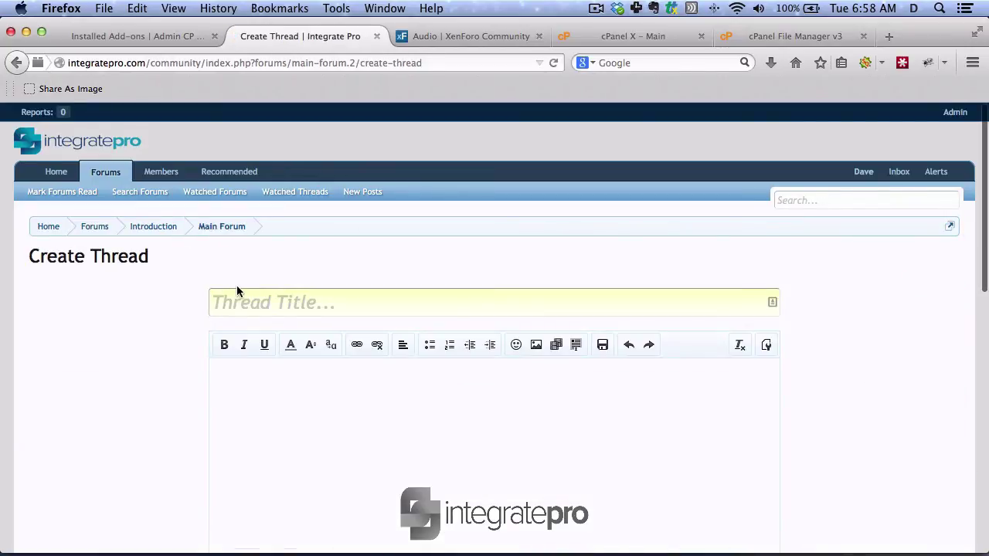
{"action": "type", "text": "Aud"}
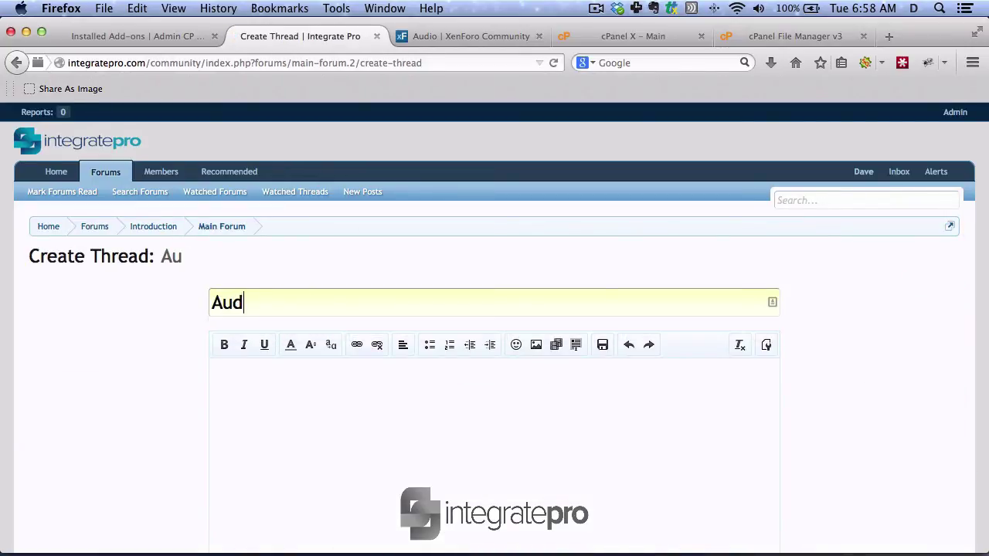
{"action": "type", "text": "io Test"}
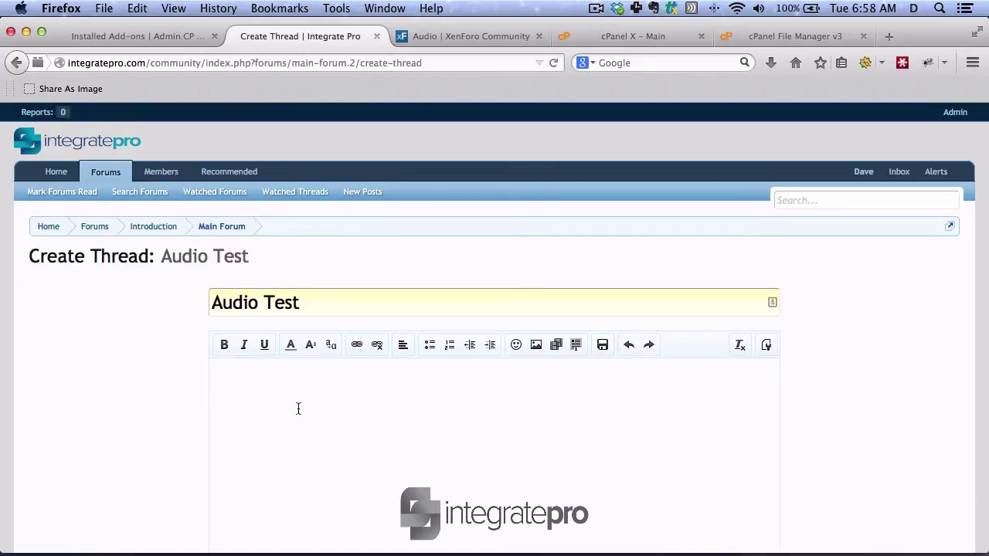
{"action": "scroll", "coordinate": [263, 380], "scroll_direction": "down", "scroll_amount": 2}
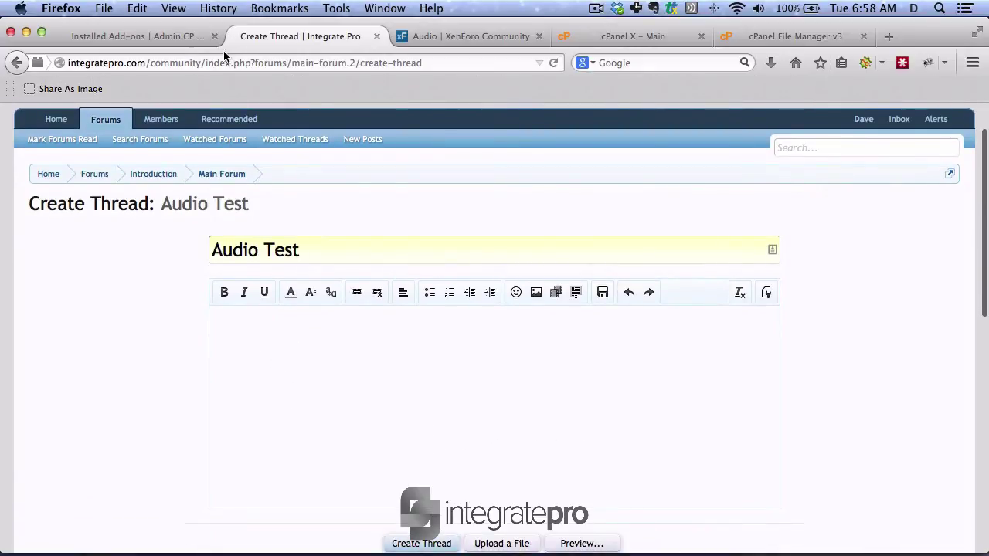
{"action": "left_click", "coordinate": [436, 35]}
- Review the Setup section, highlighting the 'Create a folder misc' step, then return to cPanel File Manager
{"action": "scroll", "coordinate": [217, 445], "scroll_direction": "down", "scroll_amount": 5}
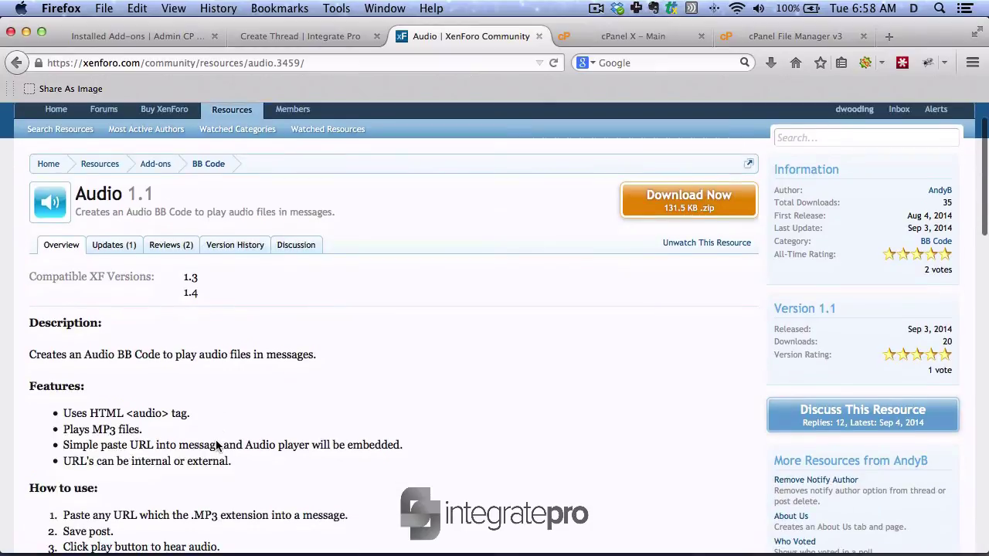
{"action": "scroll", "coordinate": [205, 451], "scroll_direction": "down", "scroll_amount": 5}
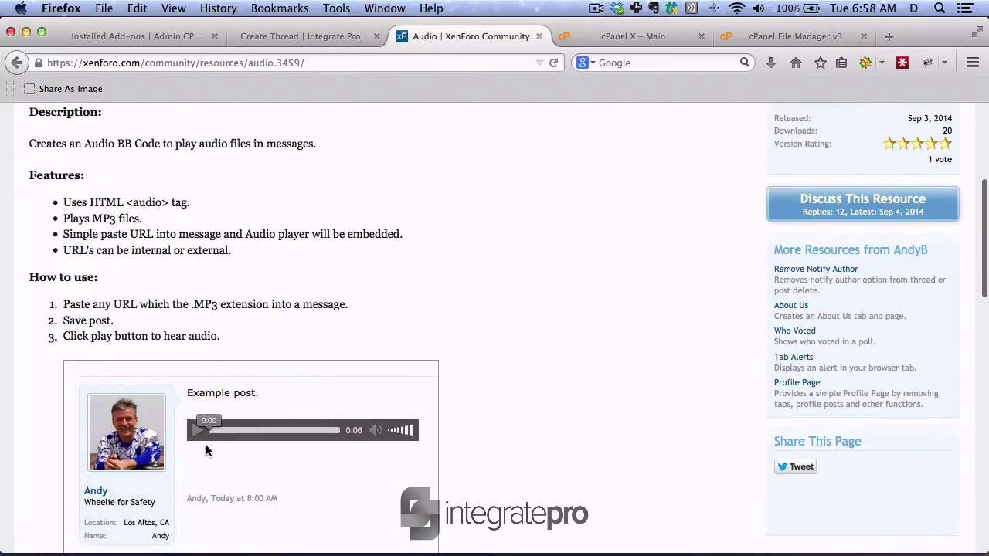
{"action": "scroll", "coordinate": [206, 451], "scroll_direction": "down", "scroll_amount": 1}
{"action": "scroll", "coordinate": [206, 451], "scroll_direction": "down", "scroll_amount": 3}
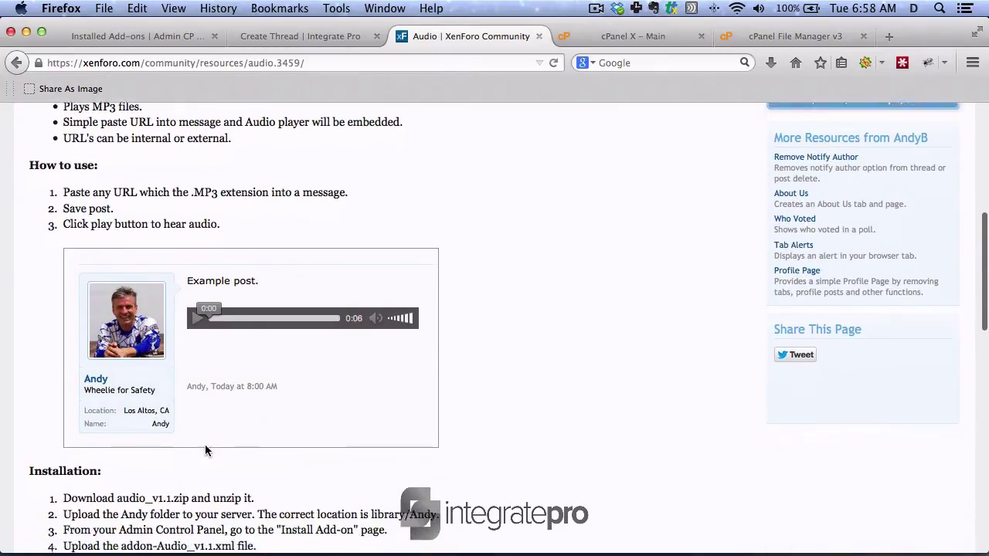
{"action": "scroll", "coordinate": [205, 448], "scroll_direction": "down", "scroll_amount": 3}
{"action": "scroll", "coordinate": [206, 446], "scroll_direction": "down", "scroll_amount": 3}
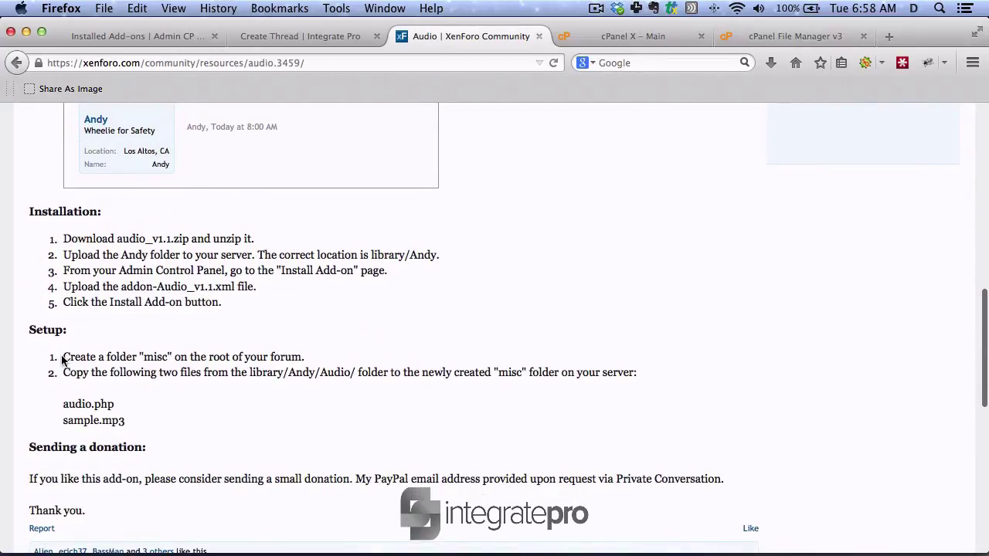
{"action": "triple_click", "coordinate": [64, 359]}
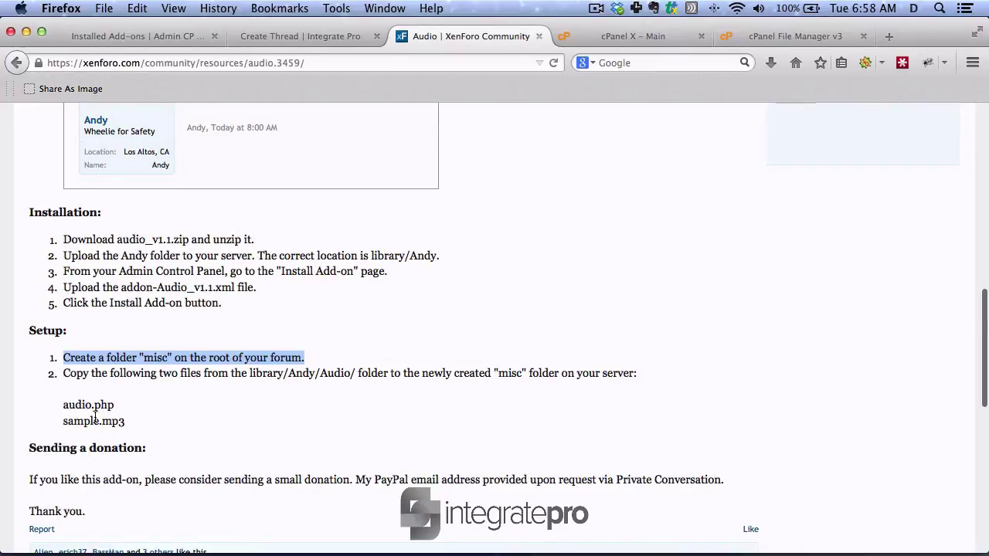
{"action": "left_click", "coordinate": [768, 42]}
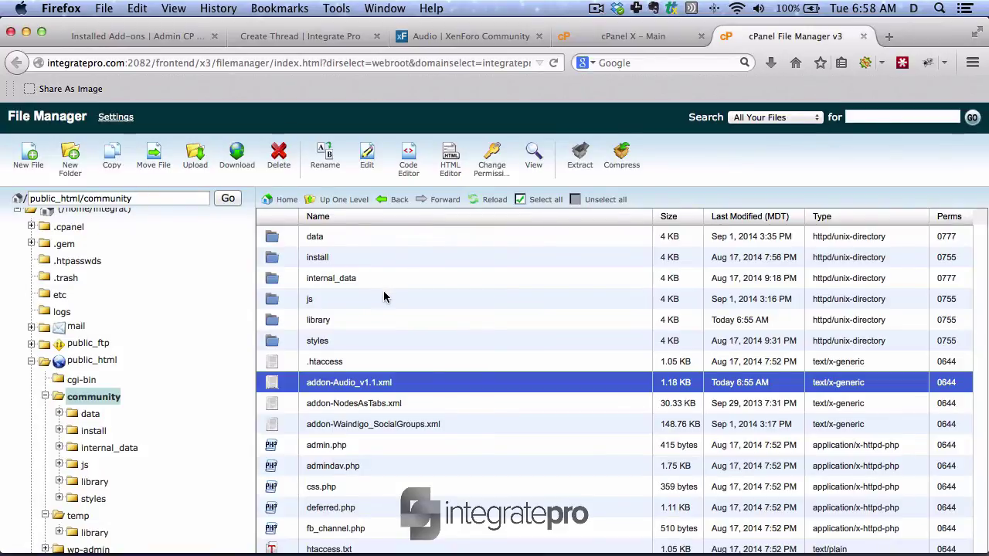
- Create a new folder named misc inside public_html/community
{"action": "left_click", "coordinate": [74, 397]}
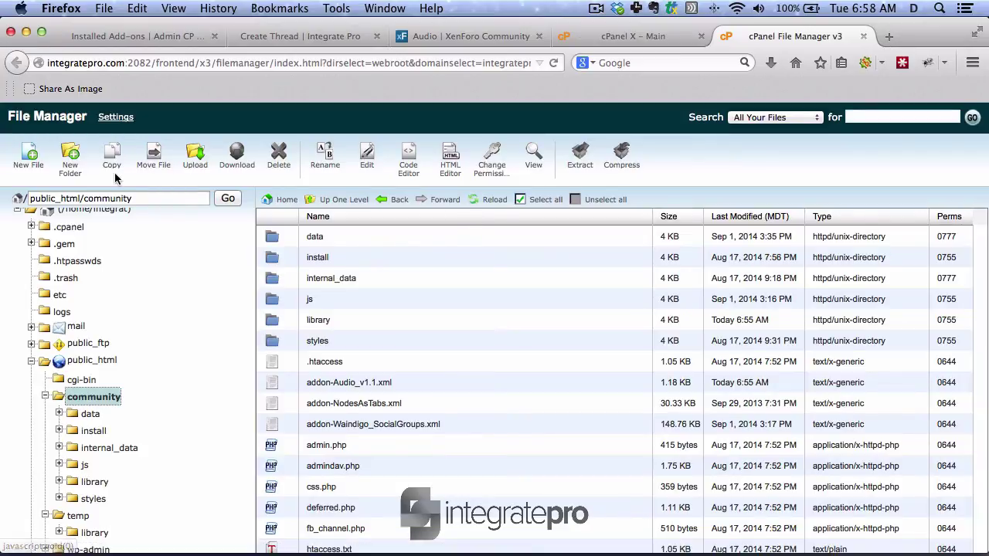
{"action": "left_click", "coordinate": [75, 173]}
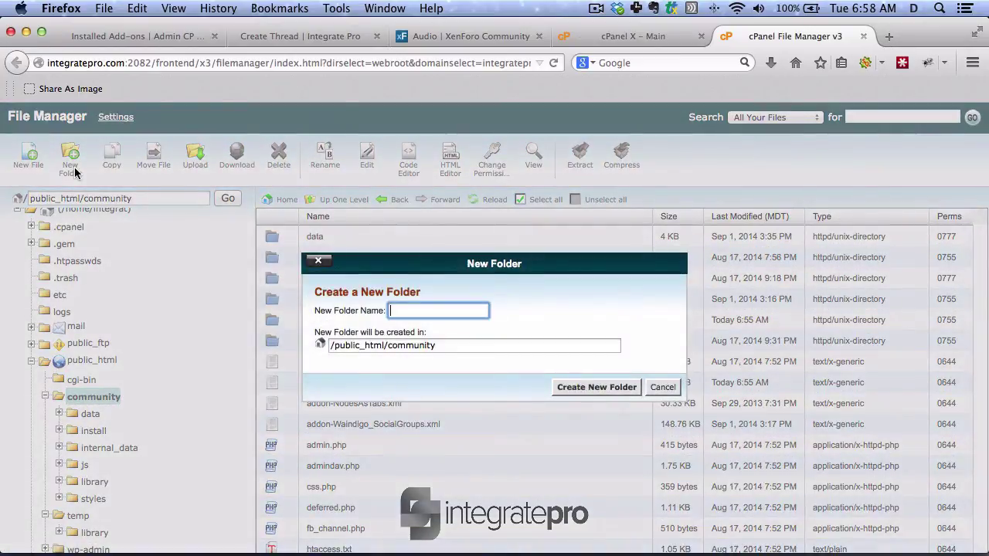
{"action": "type", "text": "media"}
{"action": "key", "text": "Return"}
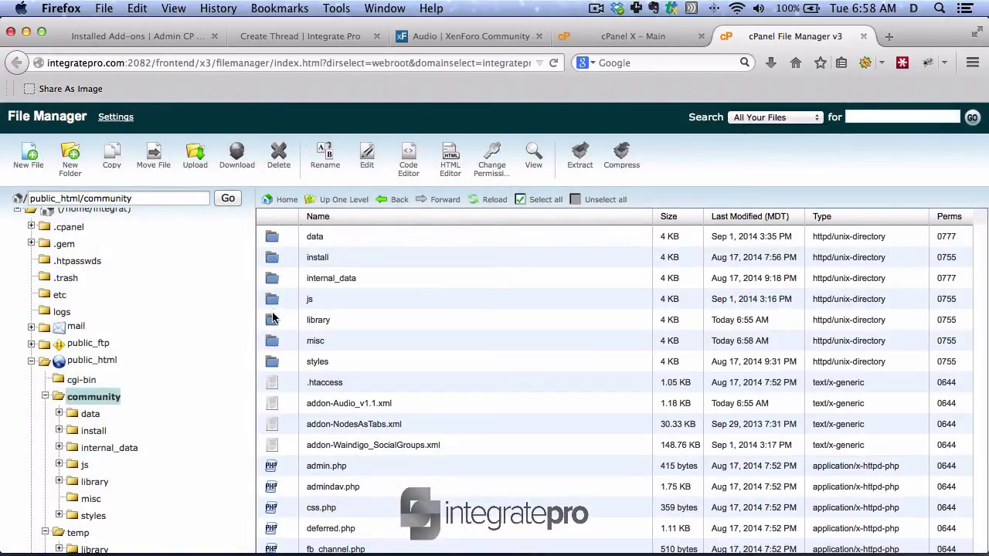
- Copy audio.php and sample.mp3 from library/Andy/Audio into /public_html/community/misc and view them there
{"action": "left_click", "coordinate": [272, 324]}
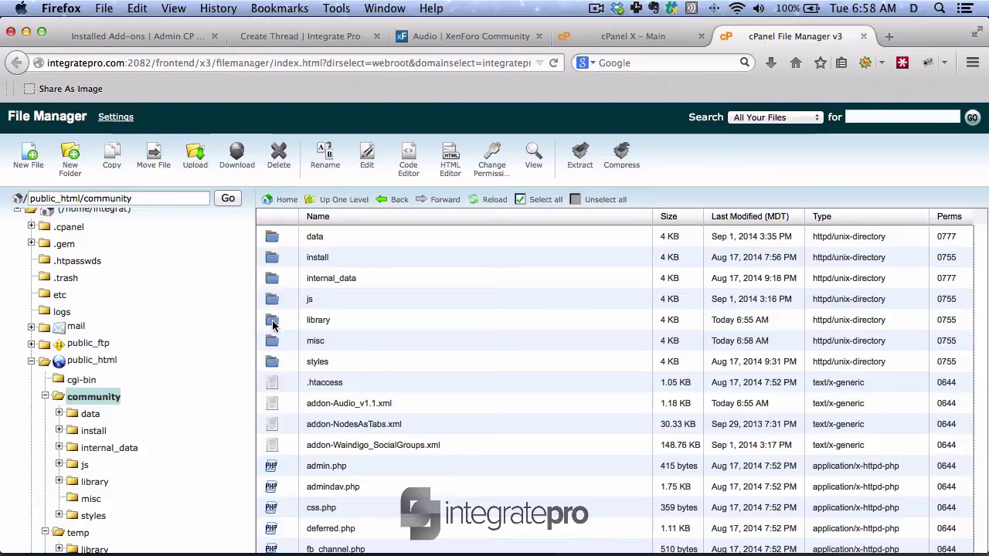
{"action": "left_click", "coordinate": [274, 239]}
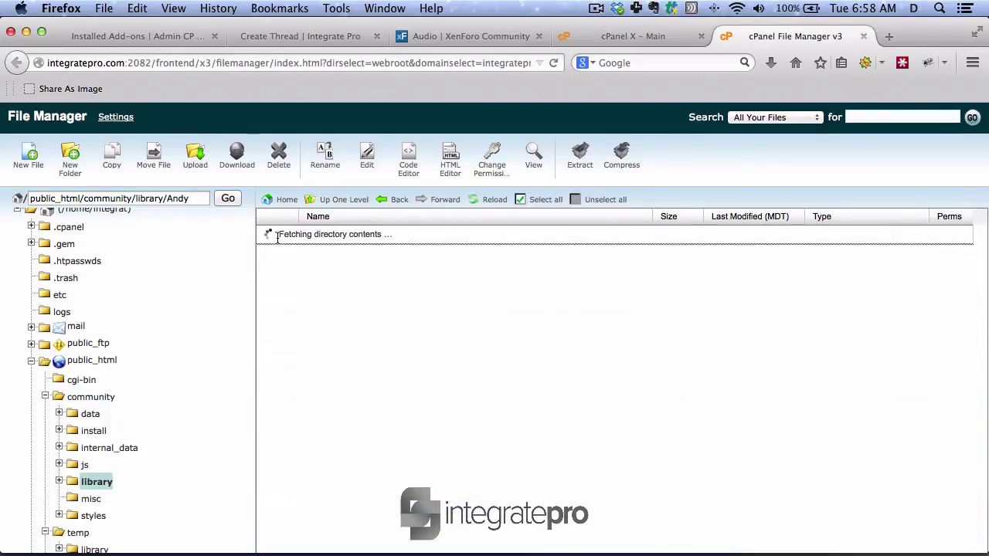
{"action": "left_click", "coordinate": [274, 239]}
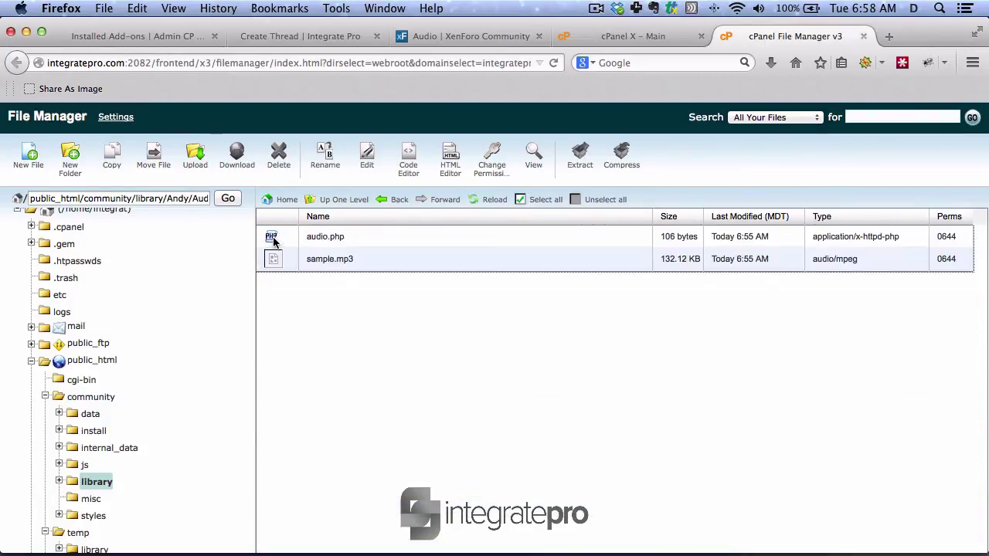
{"action": "left_click", "coordinate": [273, 238]}
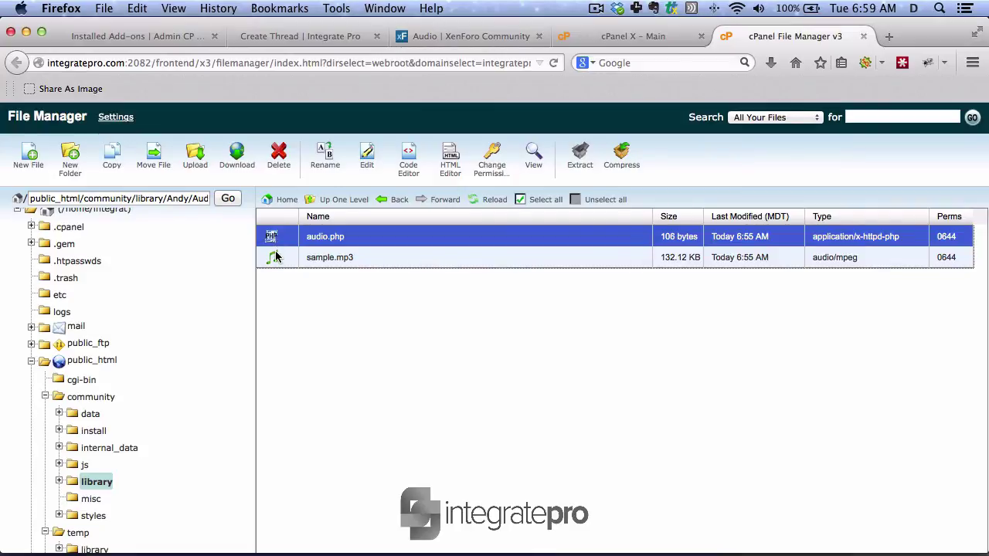
{"action": "left_click", "coordinate": [276, 257], "text": "shift"}
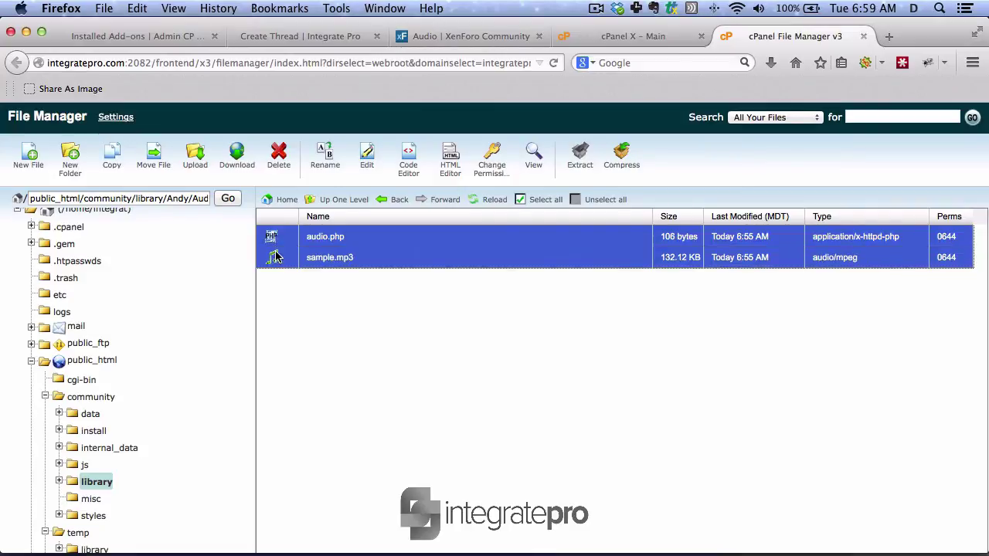
{"action": "left_click", "coordinate": [109, 166]}
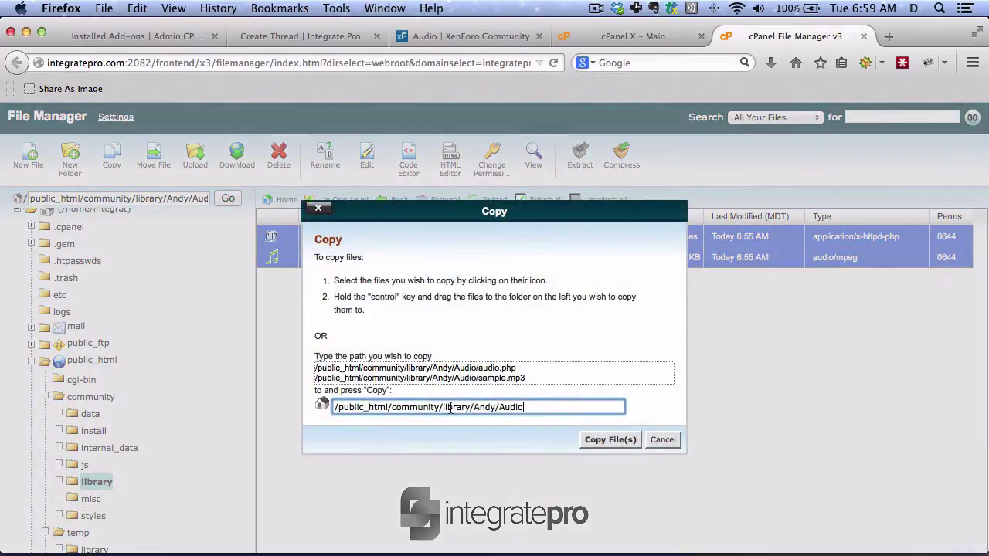
{"action": "left_click_drag", "start_coordinate": [441, 407], "coordinate": [567, 407]}
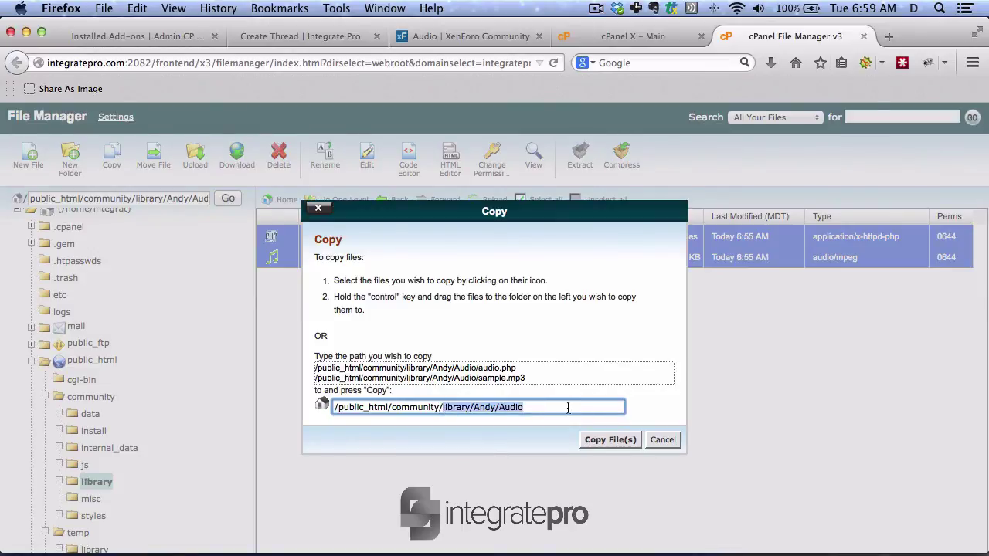
{"action": "type", "text": "misc"}
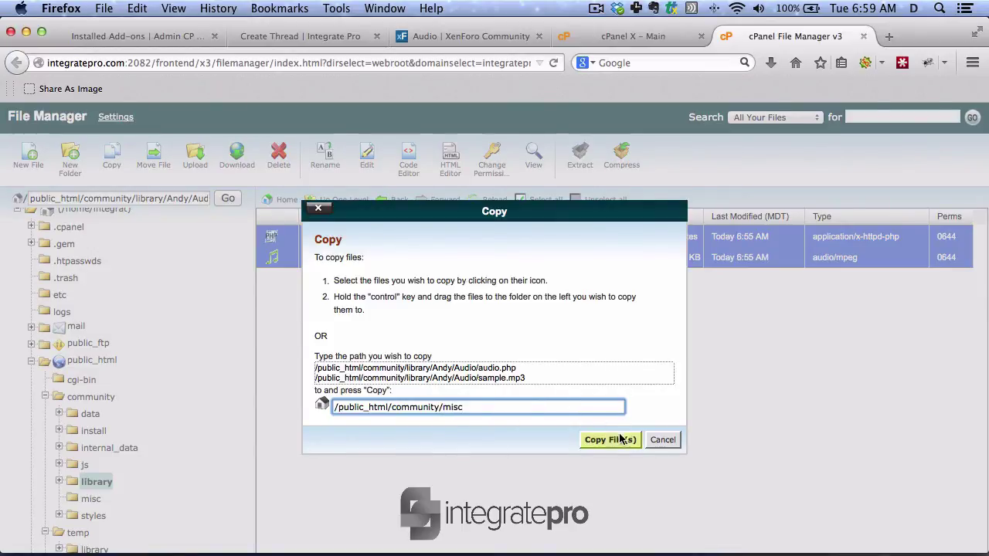
{"action": "left_click", "coordinate": [618, 439]}
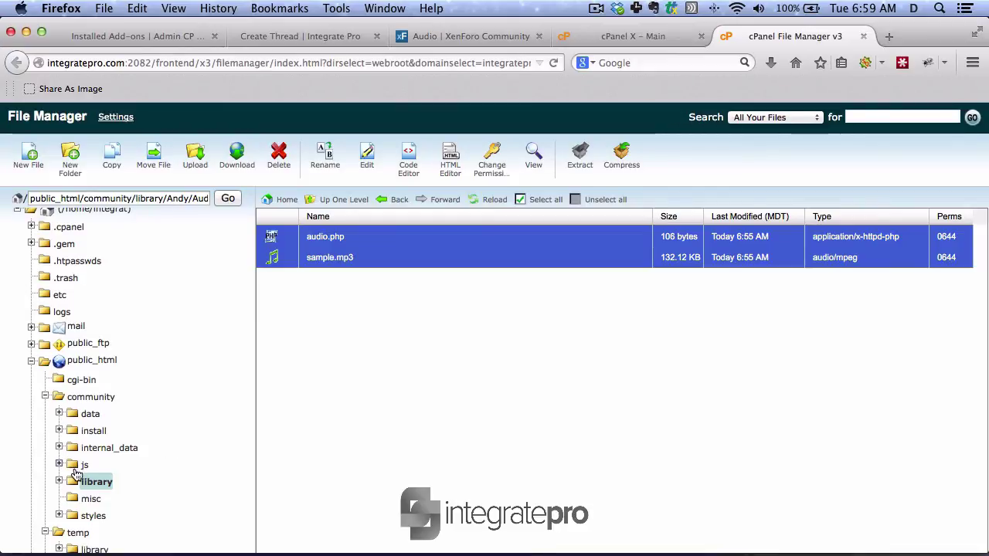
{"action": "left_click", "coordinate": [89, 500]}
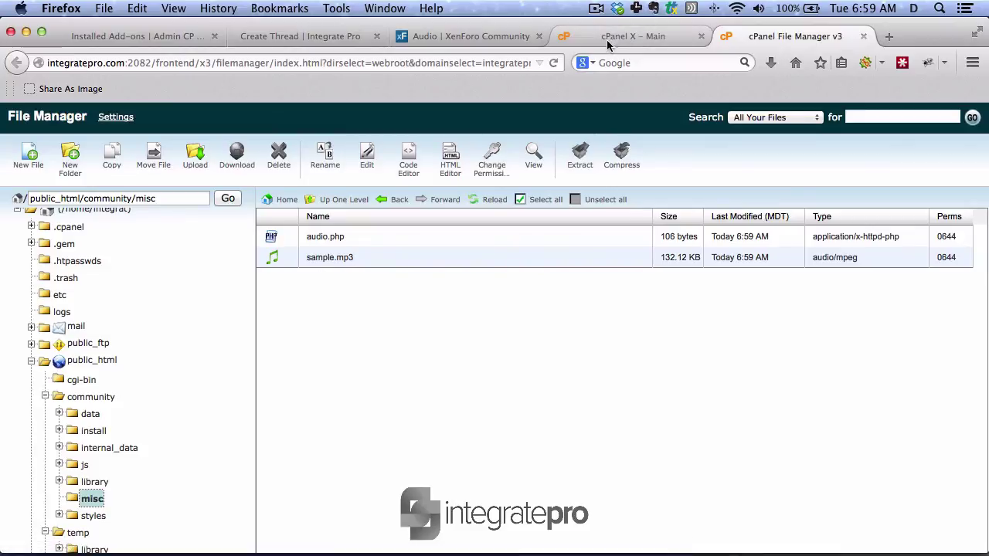
- Check the Installed Add-ons and Audio resource pages, then return to the Audio Test thread form
{"action": "left_click", "coordinate": [276, 39]}
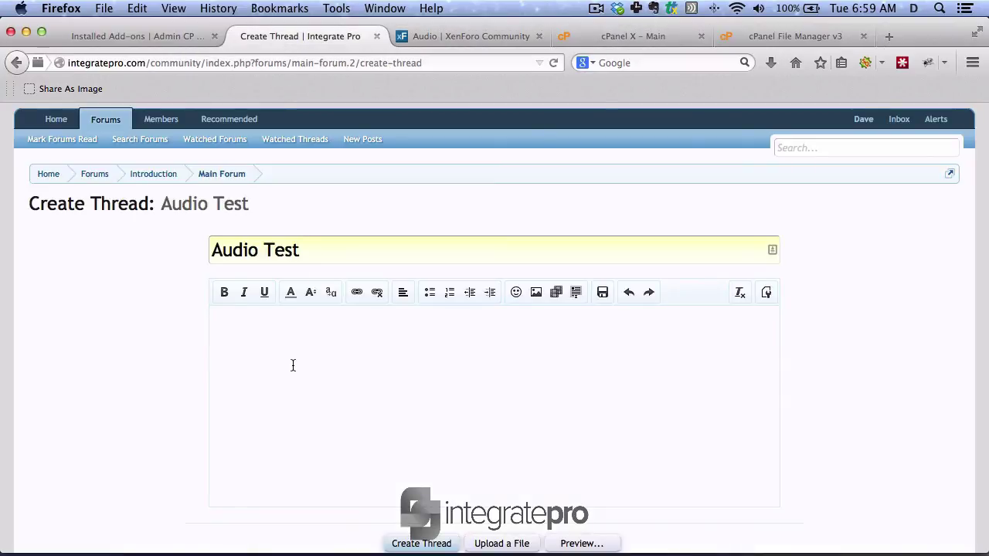
{"action": "left_click", "coordinate": [135, 38]}
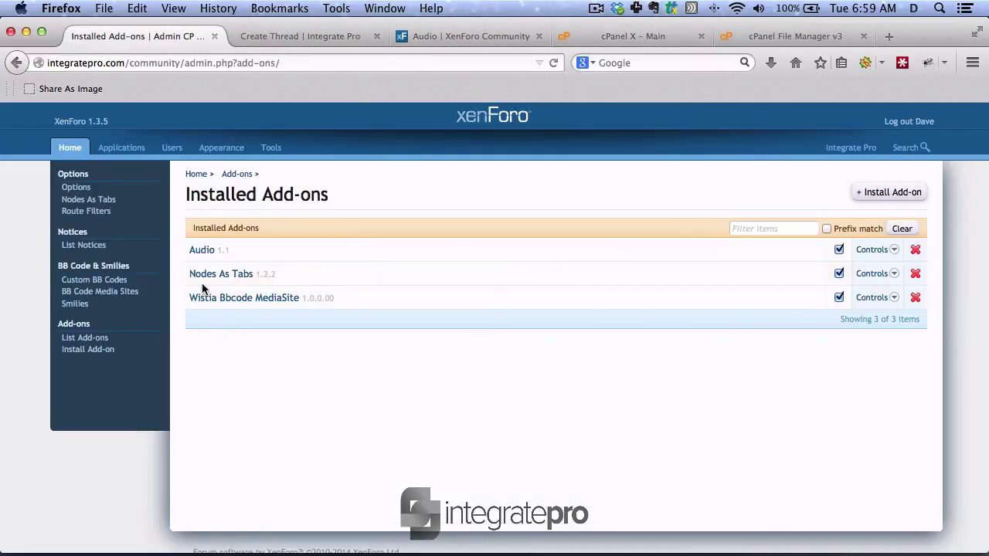
{"action": "left_click", "coordinate": [482, 36]}
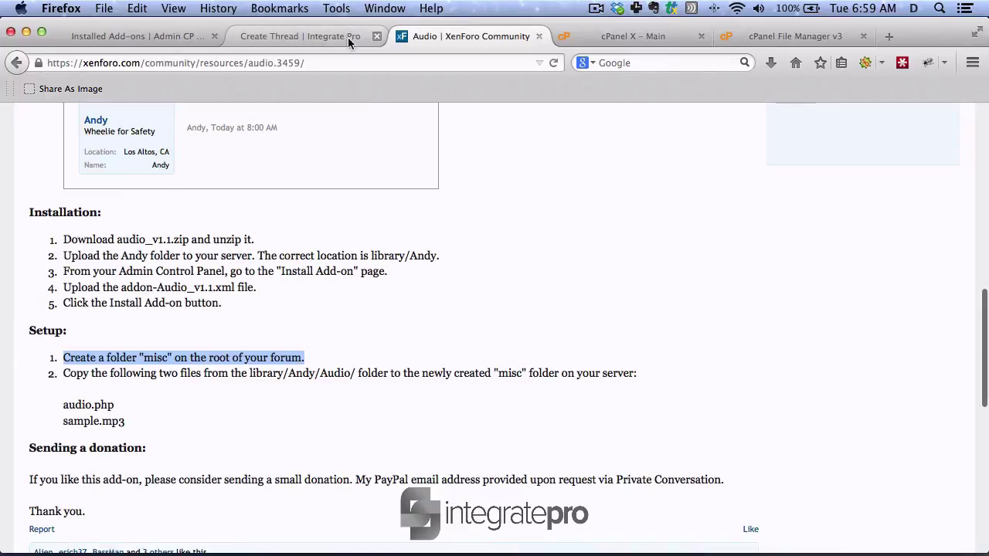
{"action": "left_click", "coordinate": [322, 36]}
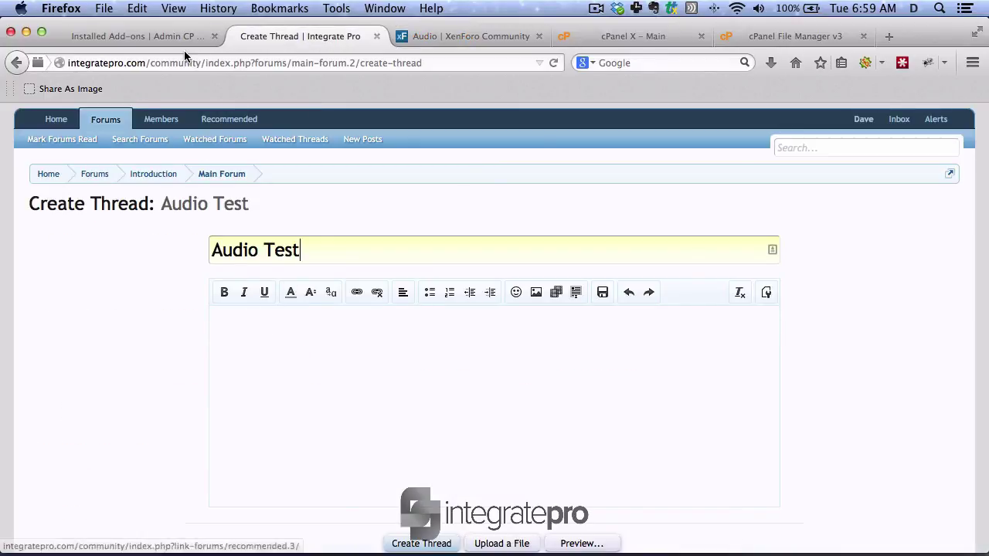
{"action": "left_click_drag", "start_coordinate": [205, 63], "coordinate": [54, 50]}
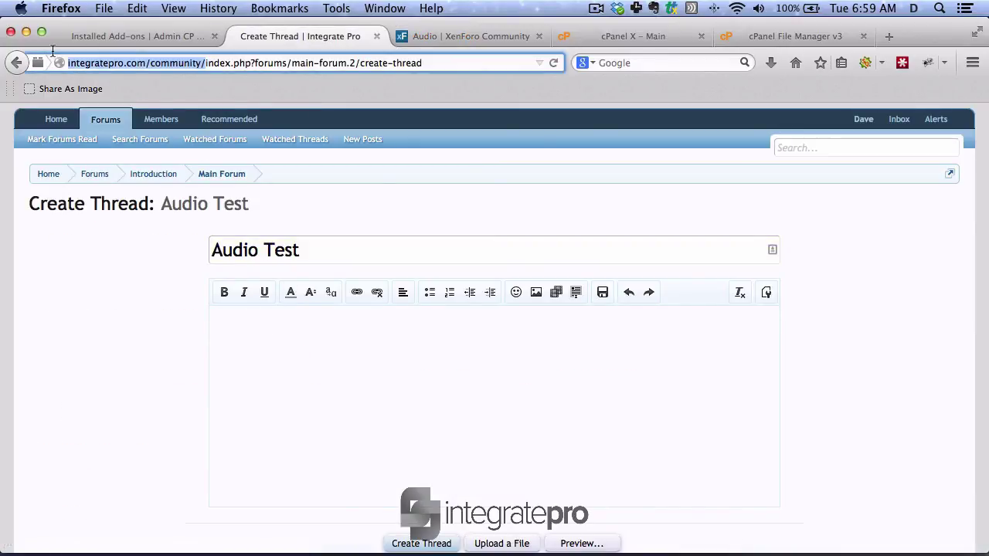
{"action": "key", "text": "super+c"}
{"action": "left_click", "coordinate": [233, 316]}
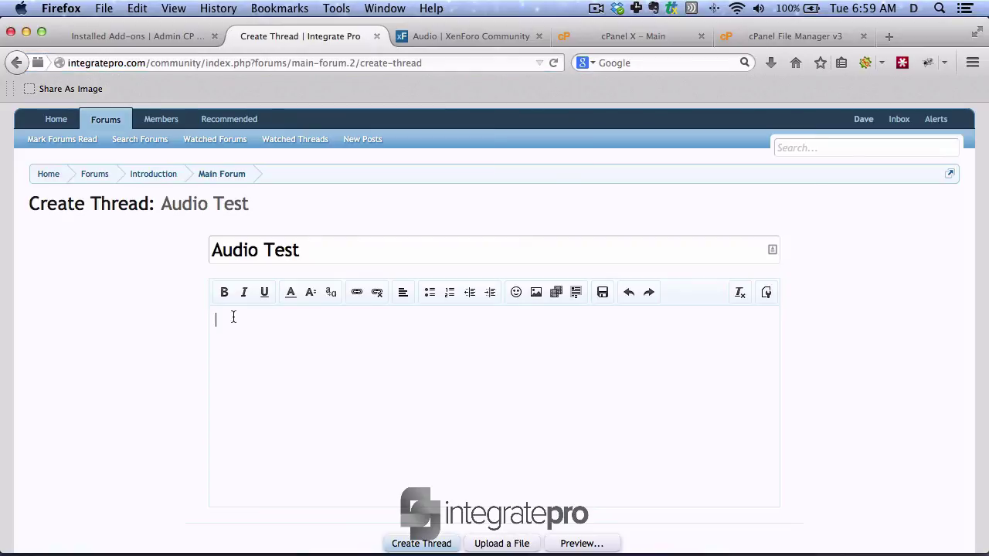
{"action": "key", "text": "super+v"}
{"action": "type", "text": "mi"}
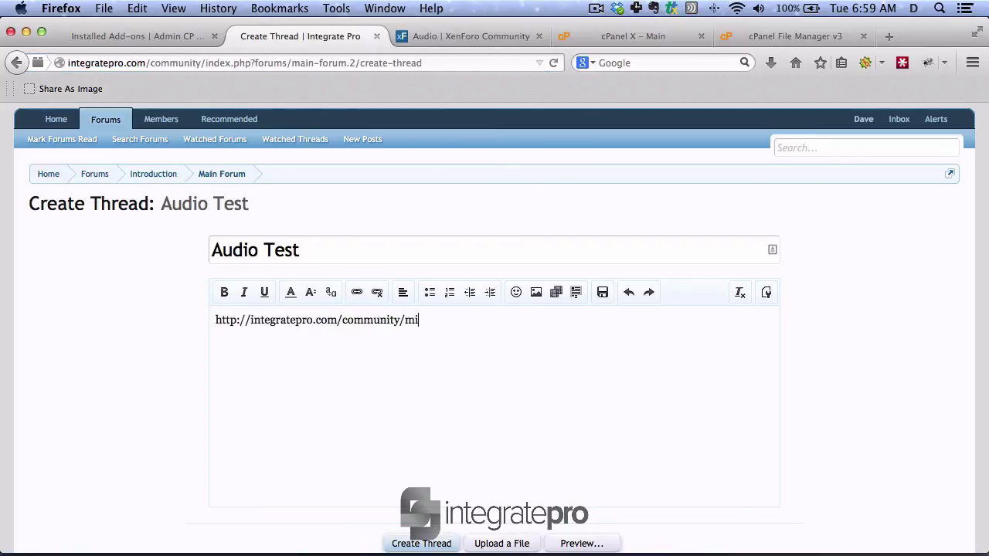
{"action": "type", "text": "sc/sample.mp3"}
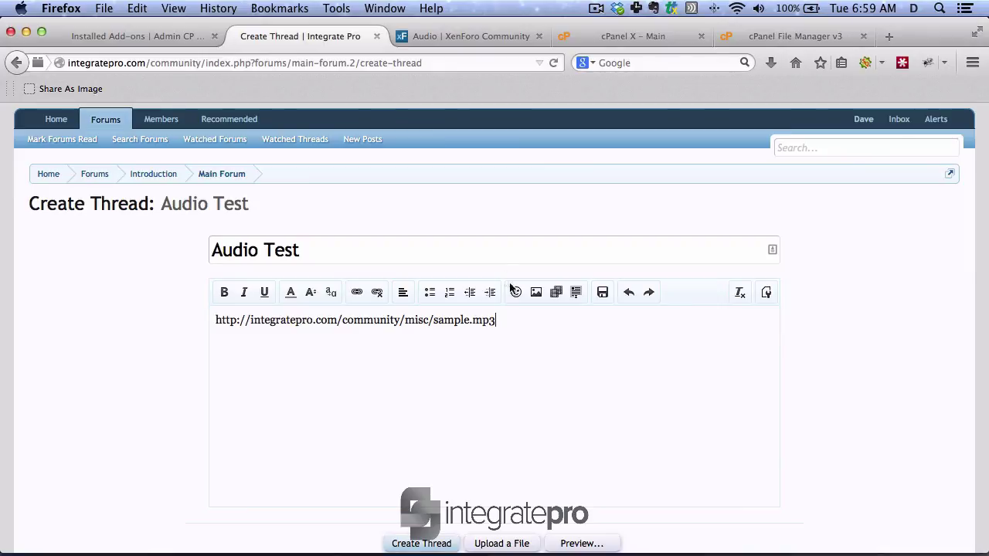
{"action": "scroll", "coordinate": [509, 290], "scroll_direction": "down", "scroll_amount": 2}
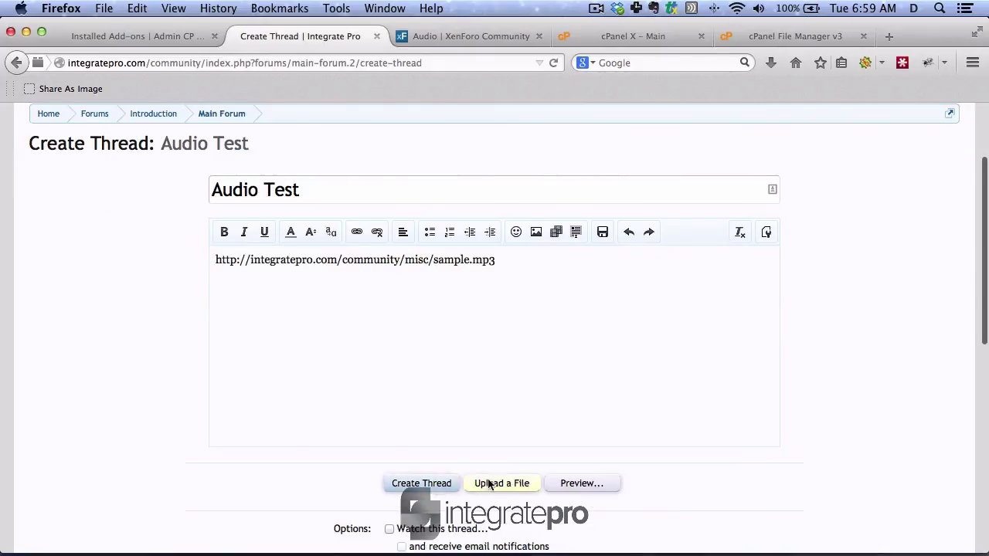
{"action": "left_click", "coordinate": [582, 483]}
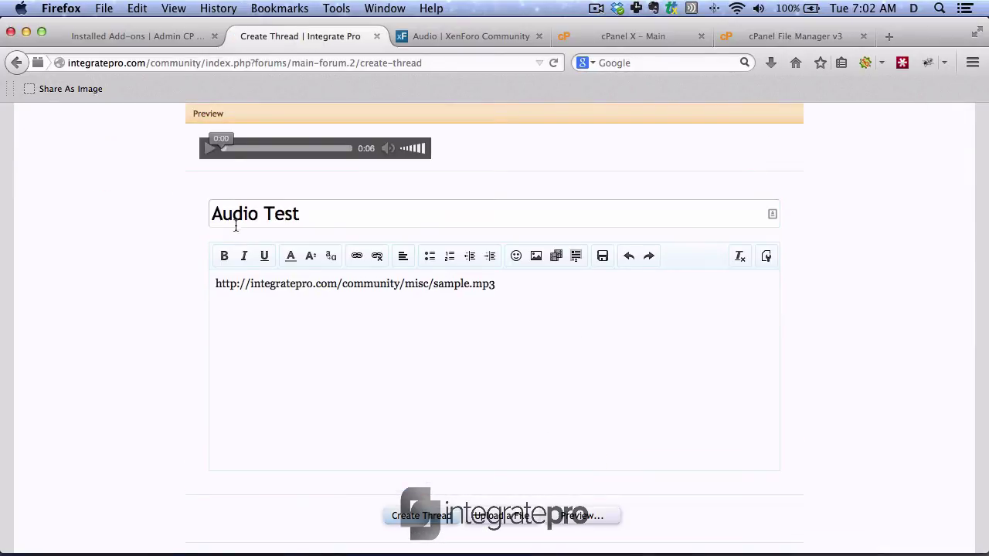
{"action": "left_click", "coordinate": [209, 149]}
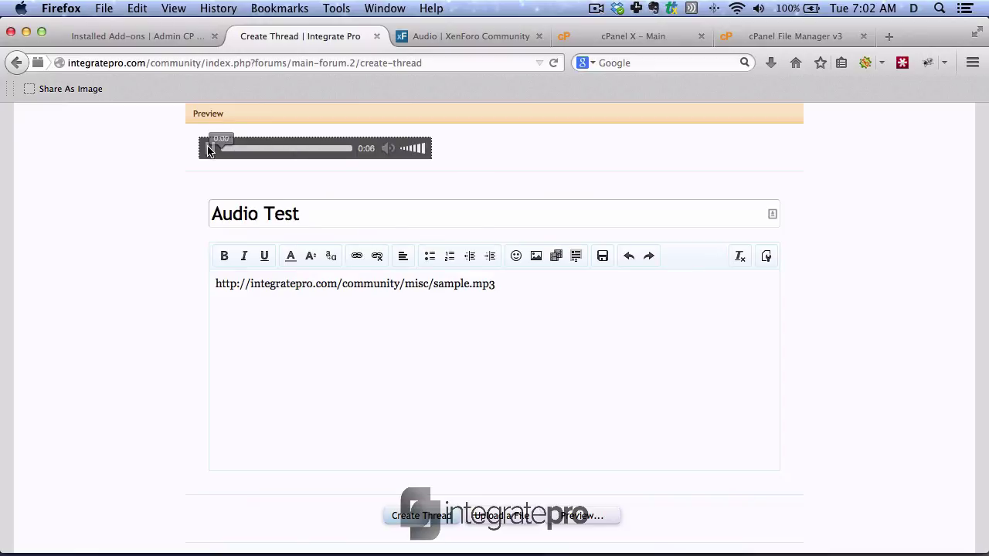